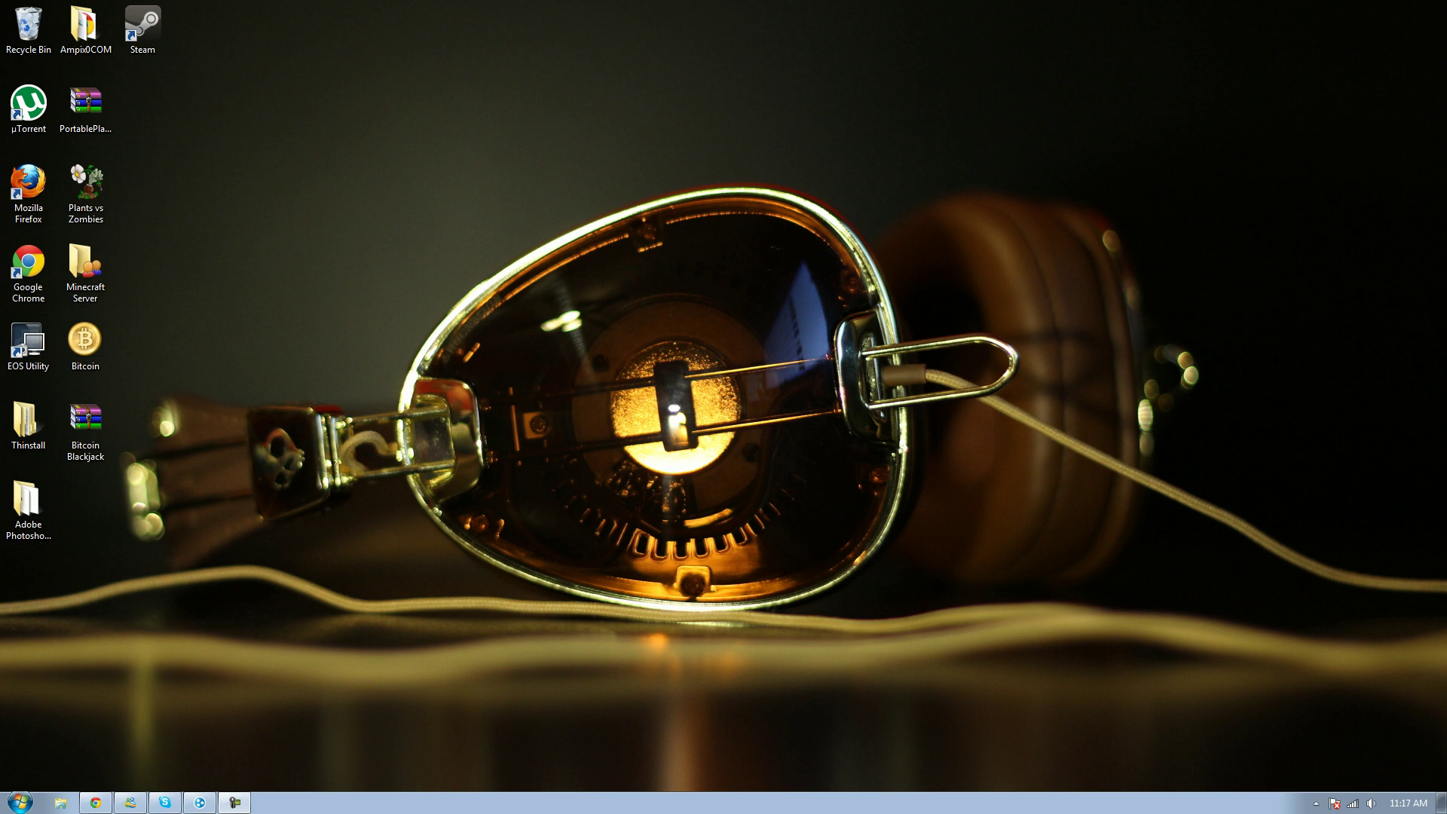
- View the Dropbox files page in the browser, and open the local Dropbox folder on the computer
left_click(95, 802)
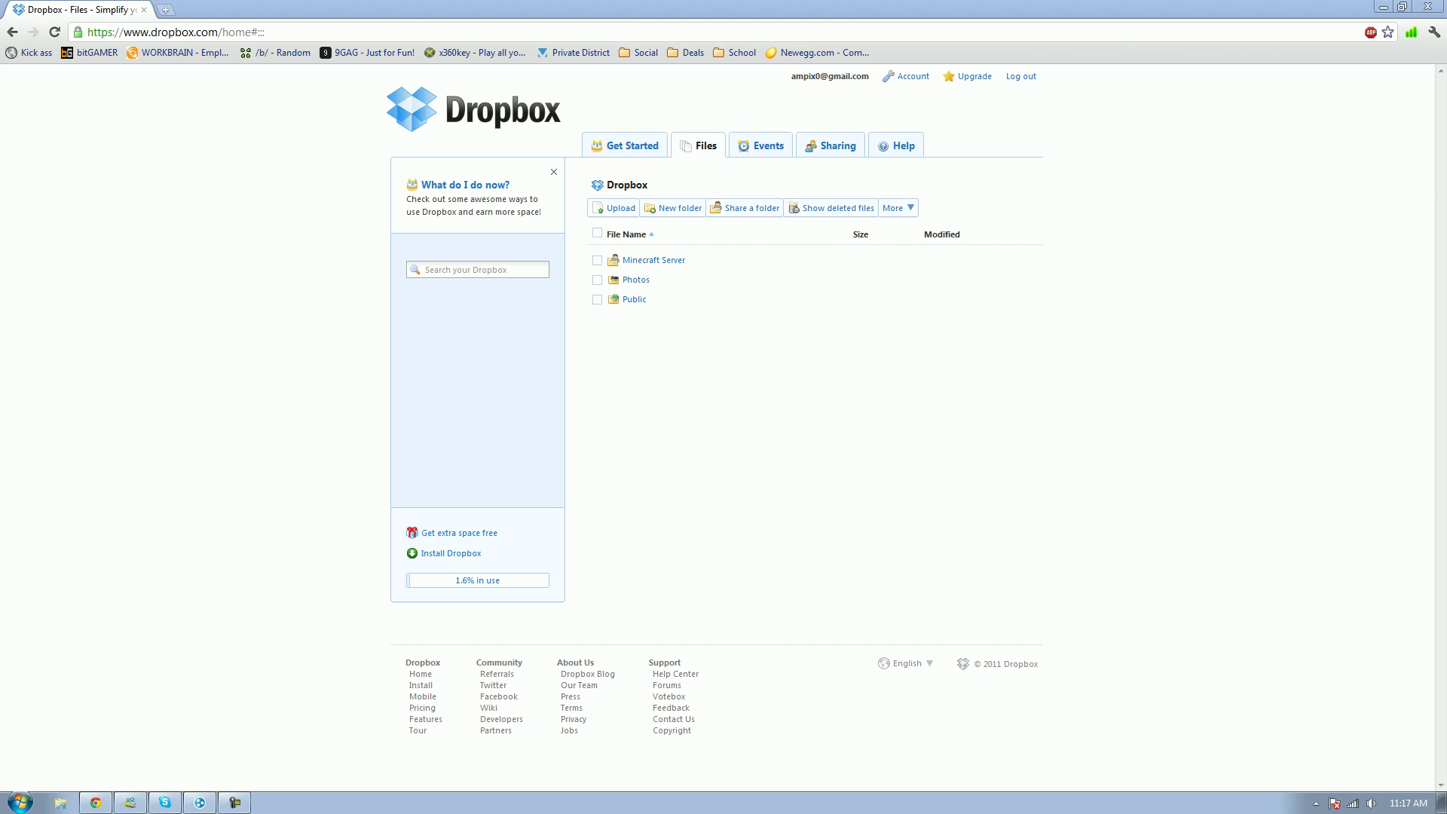
key("super+d")
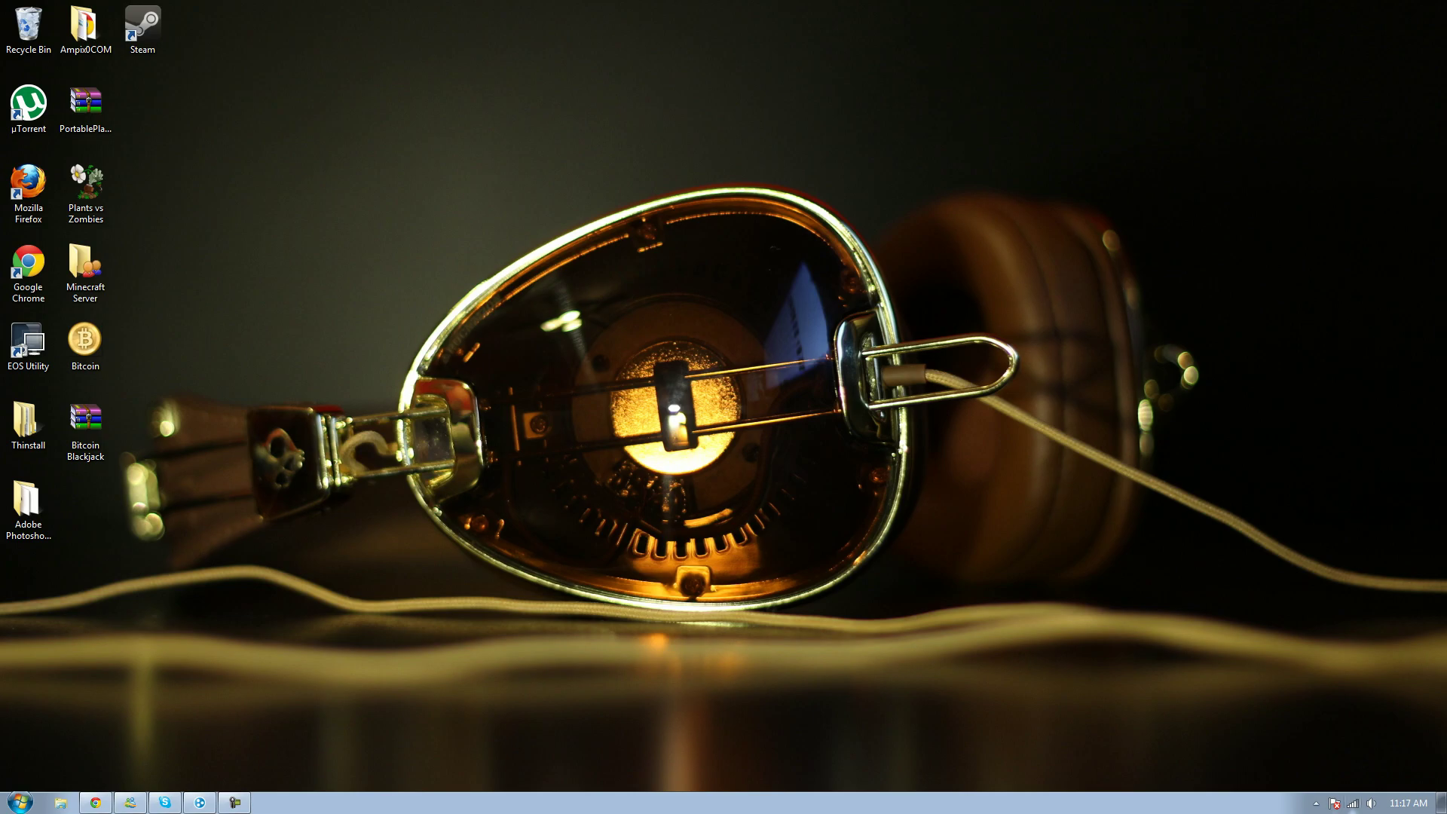
left_click(1316, 803)
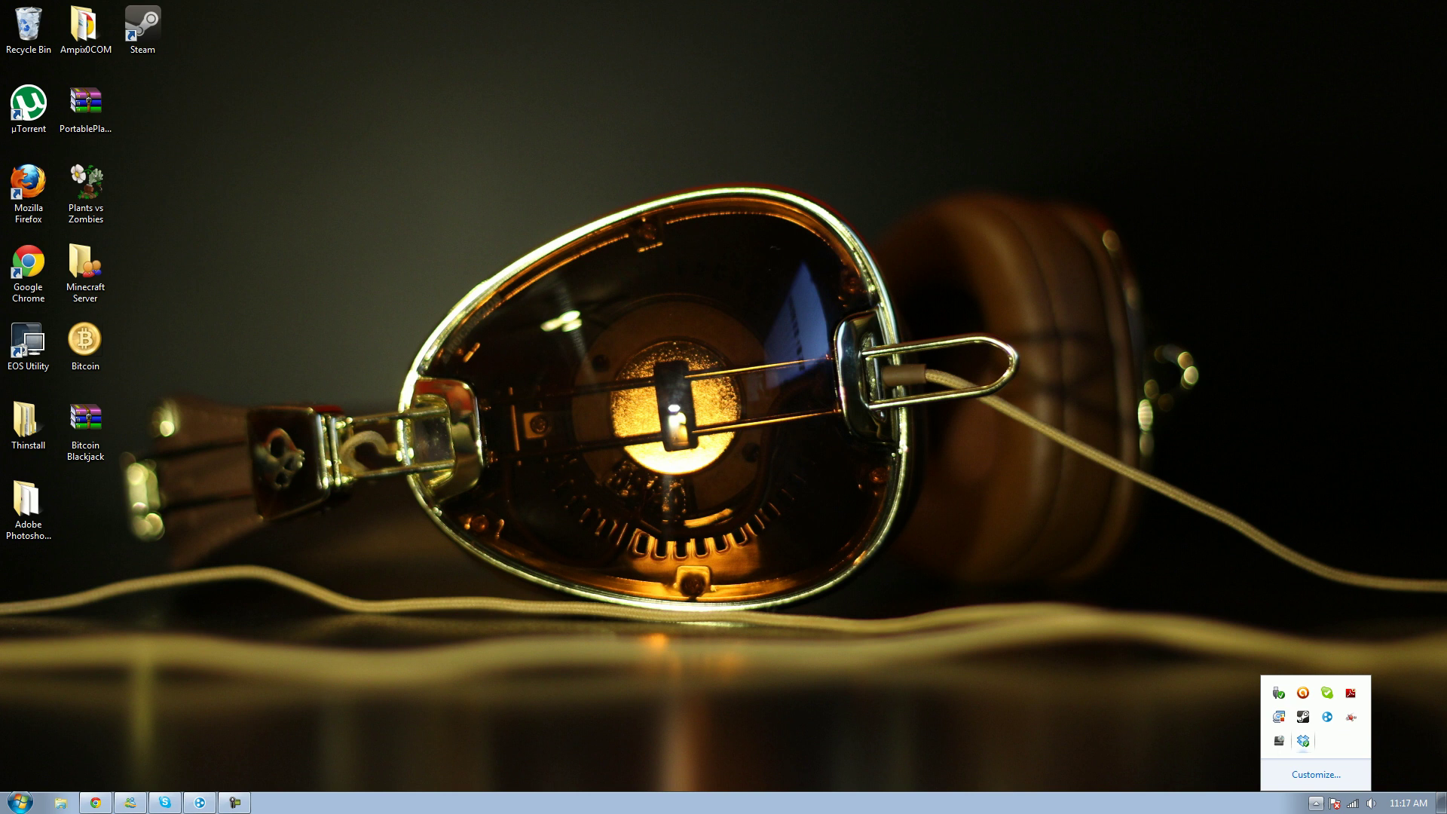
double_click(1303, 741)
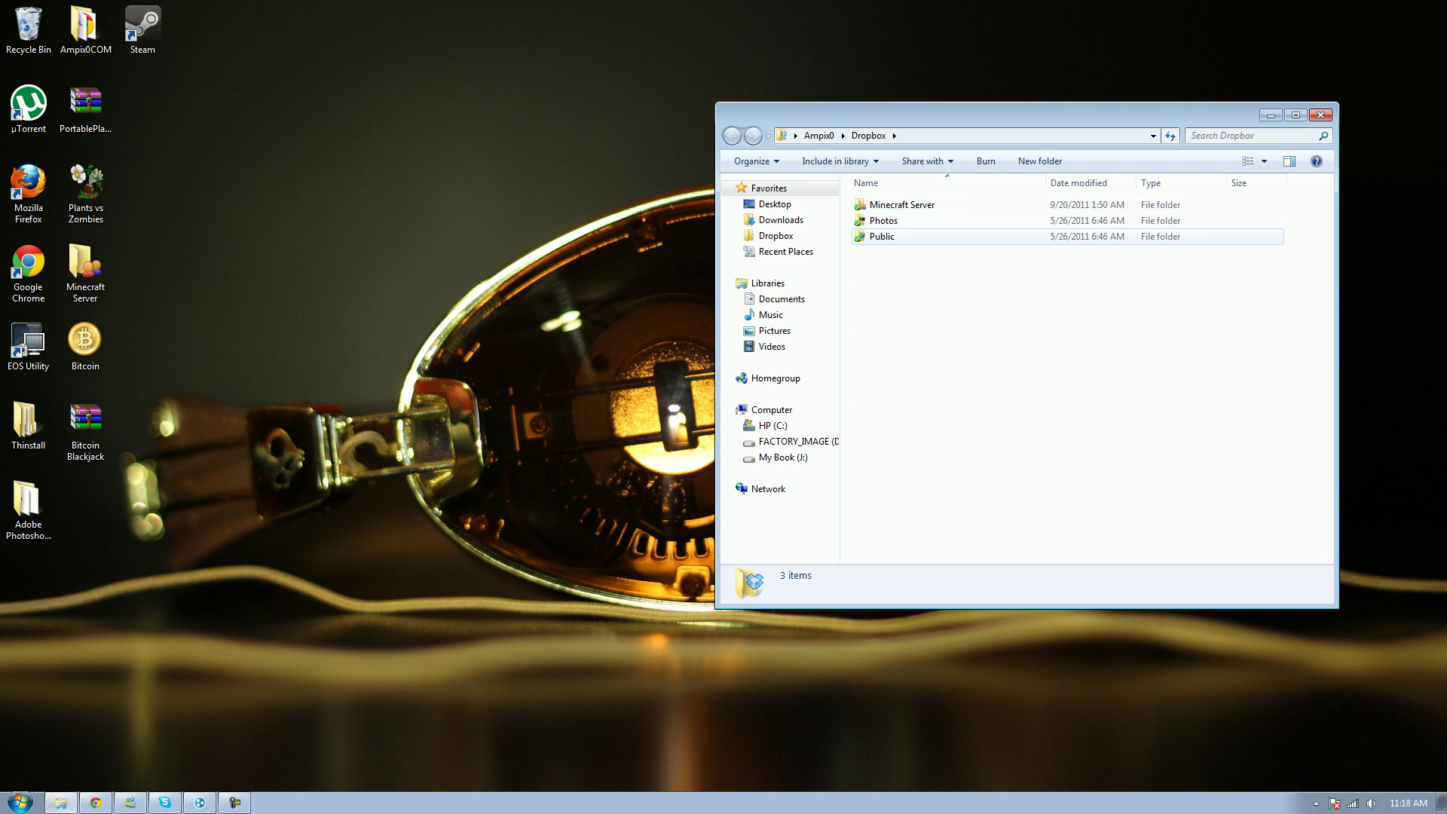
- Look inside the Public, Photos and Minecraft Server folders, and check the actions available for the Minecraft Server folder
double_click(881, 236)
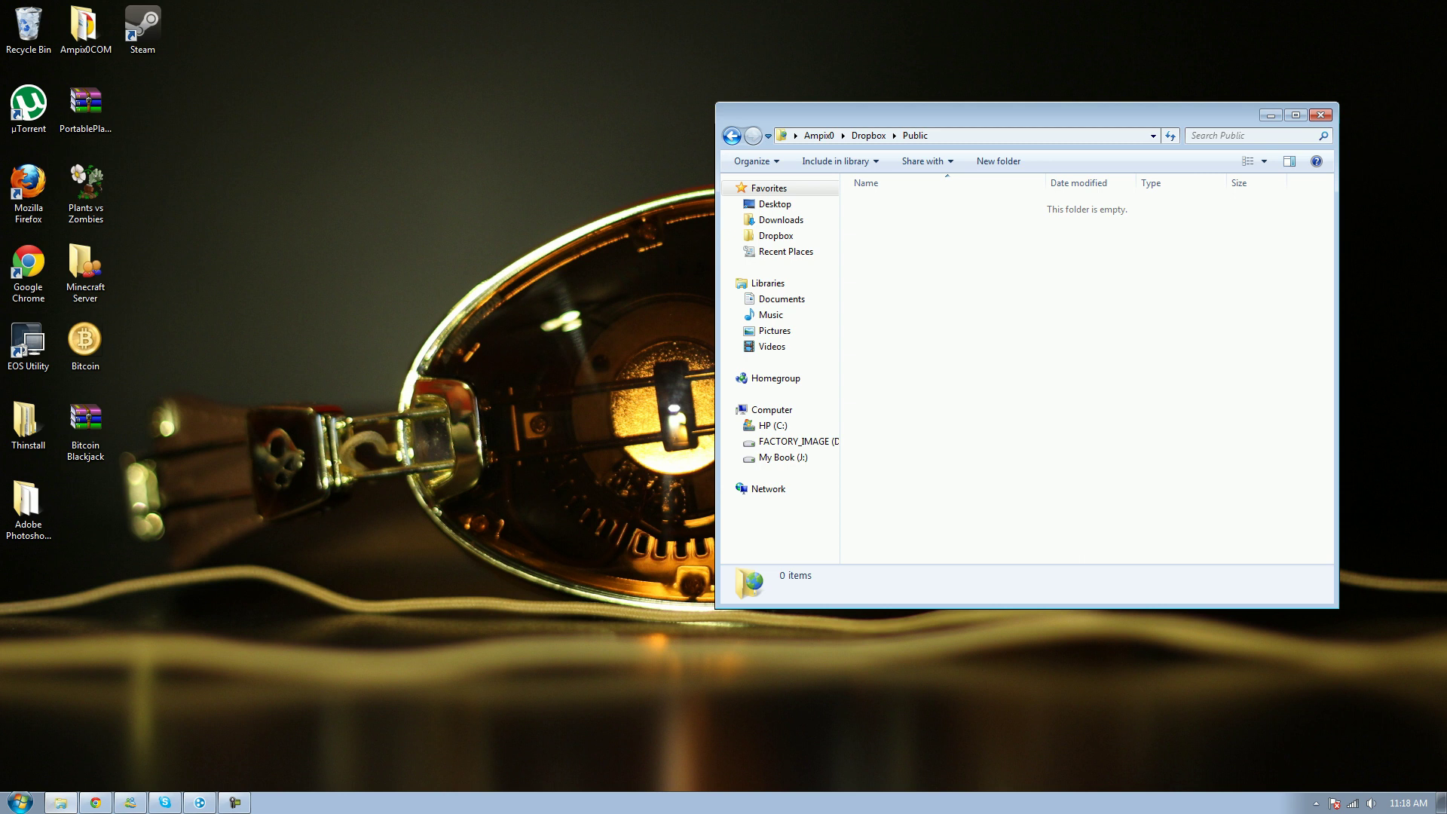
key("BackSpace")
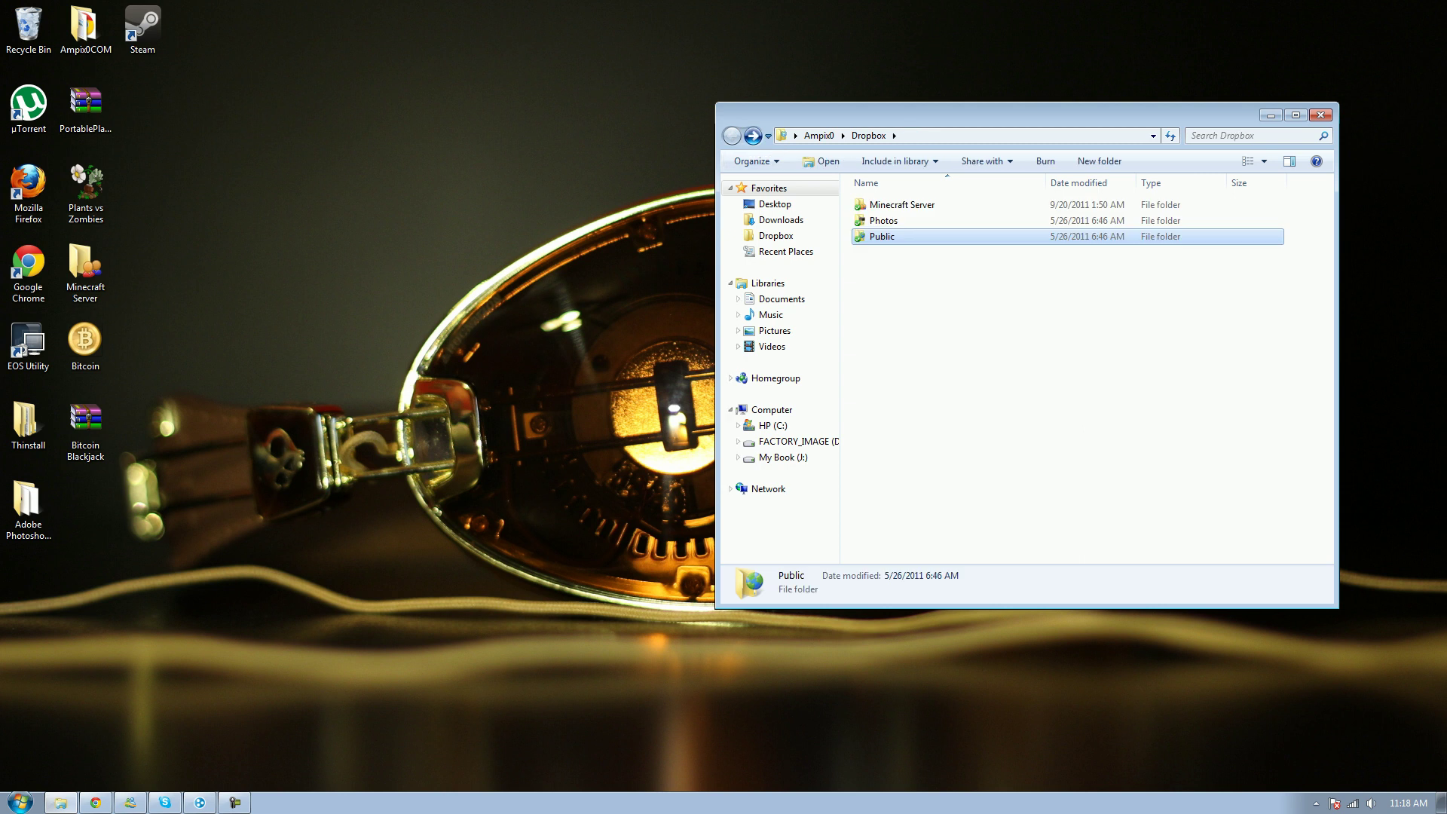
double_click(883, 220)
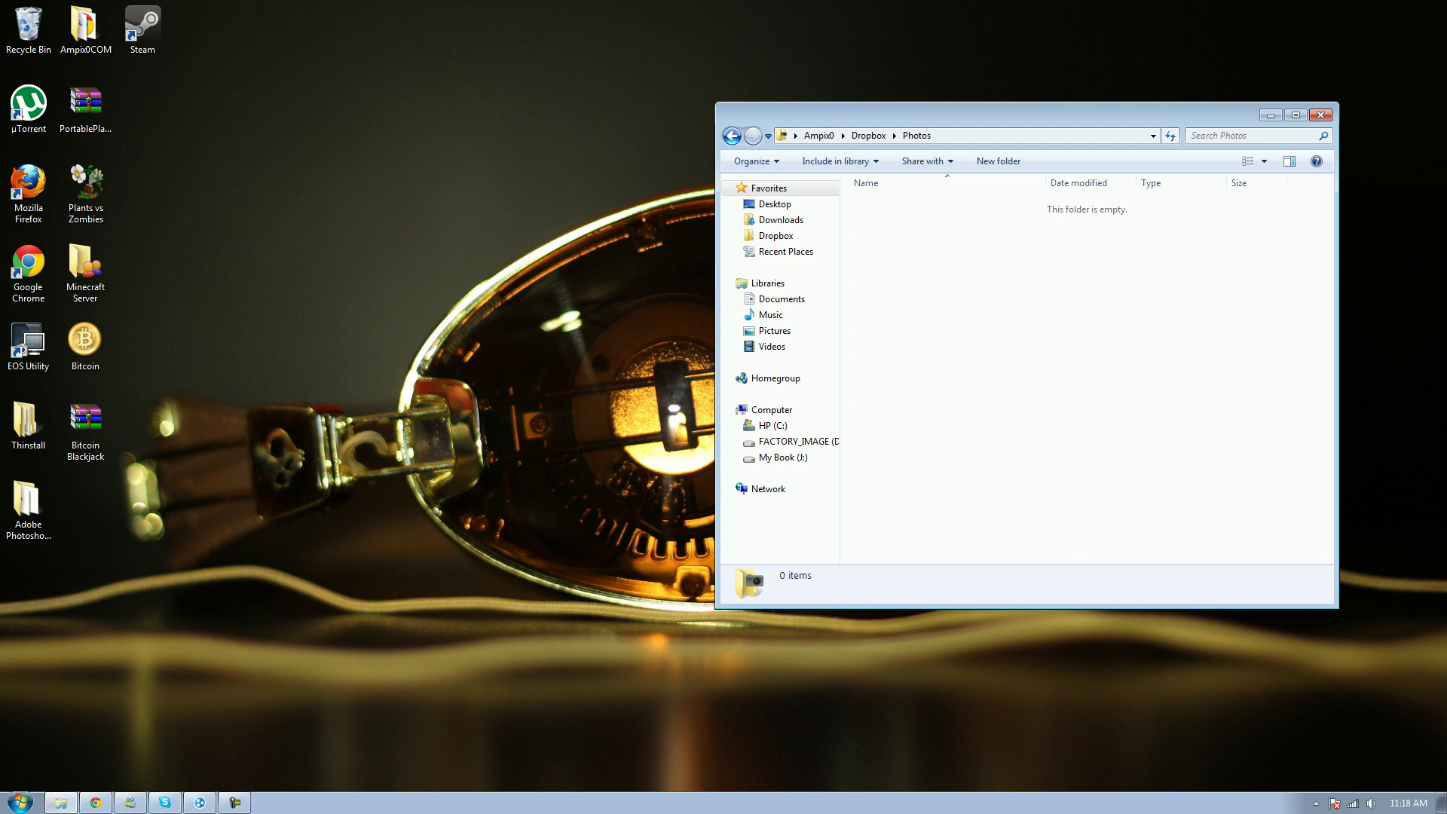
key("alt+Left")
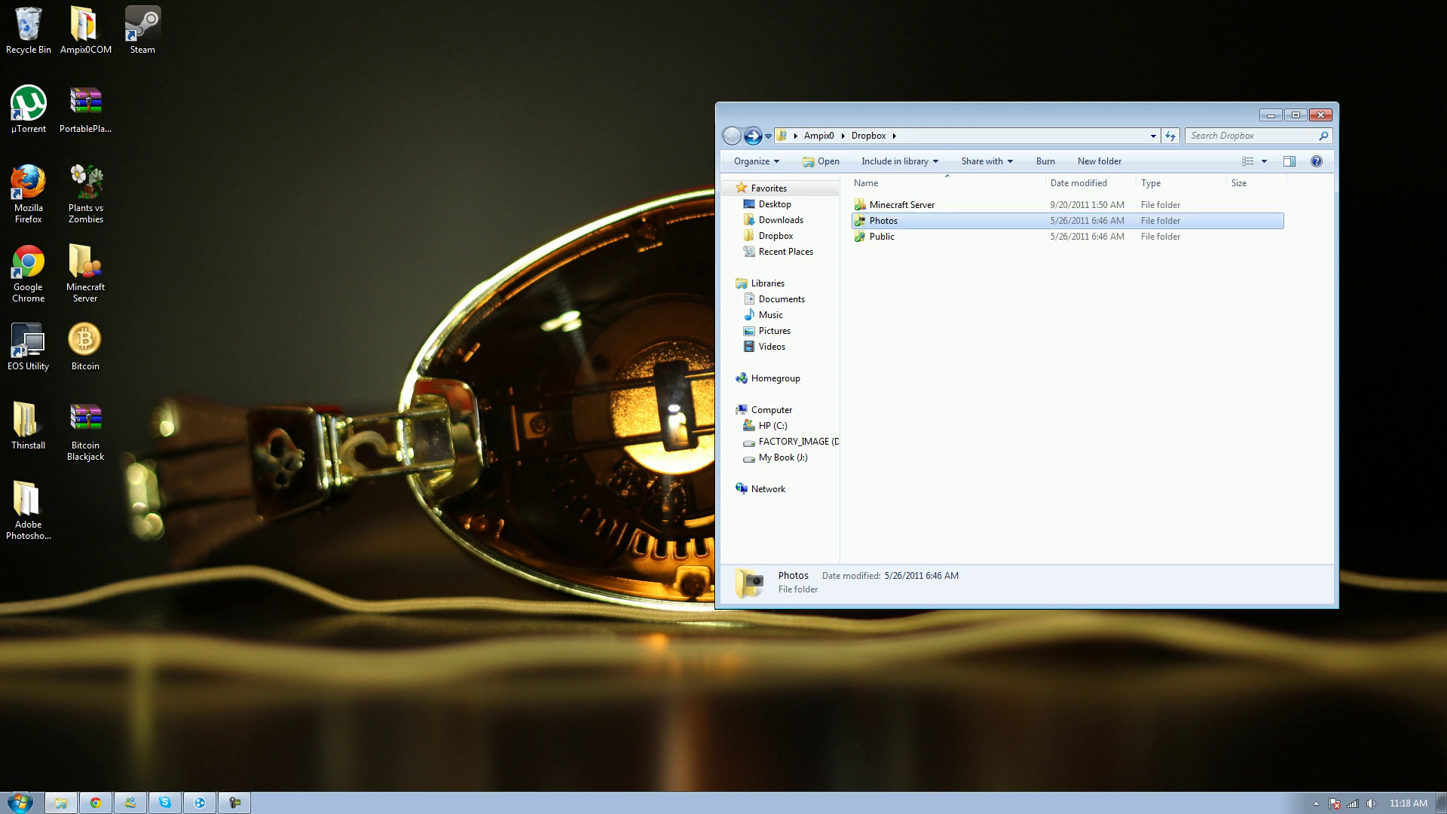
double_click(901, 204)
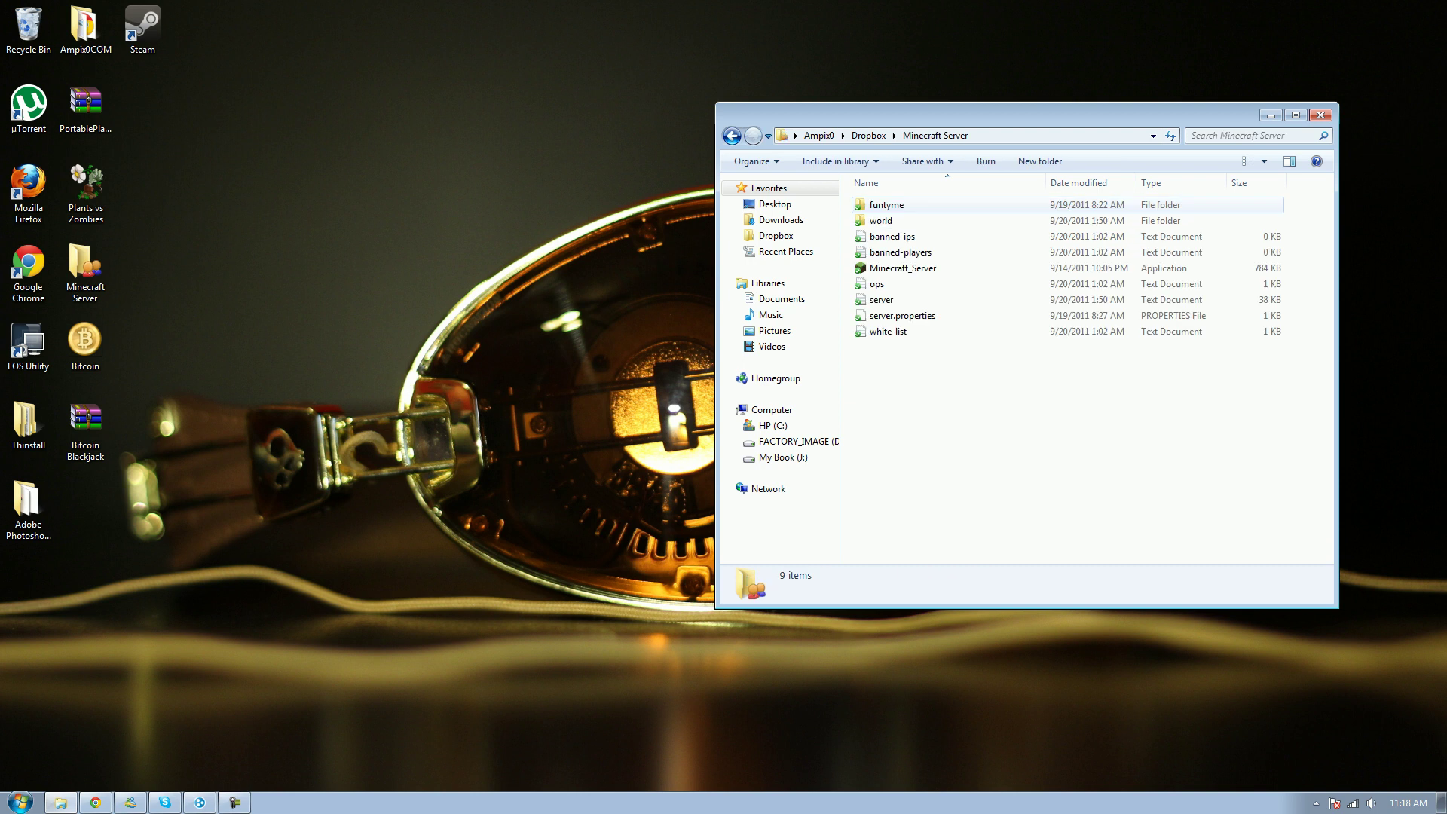
key("alt+Left")
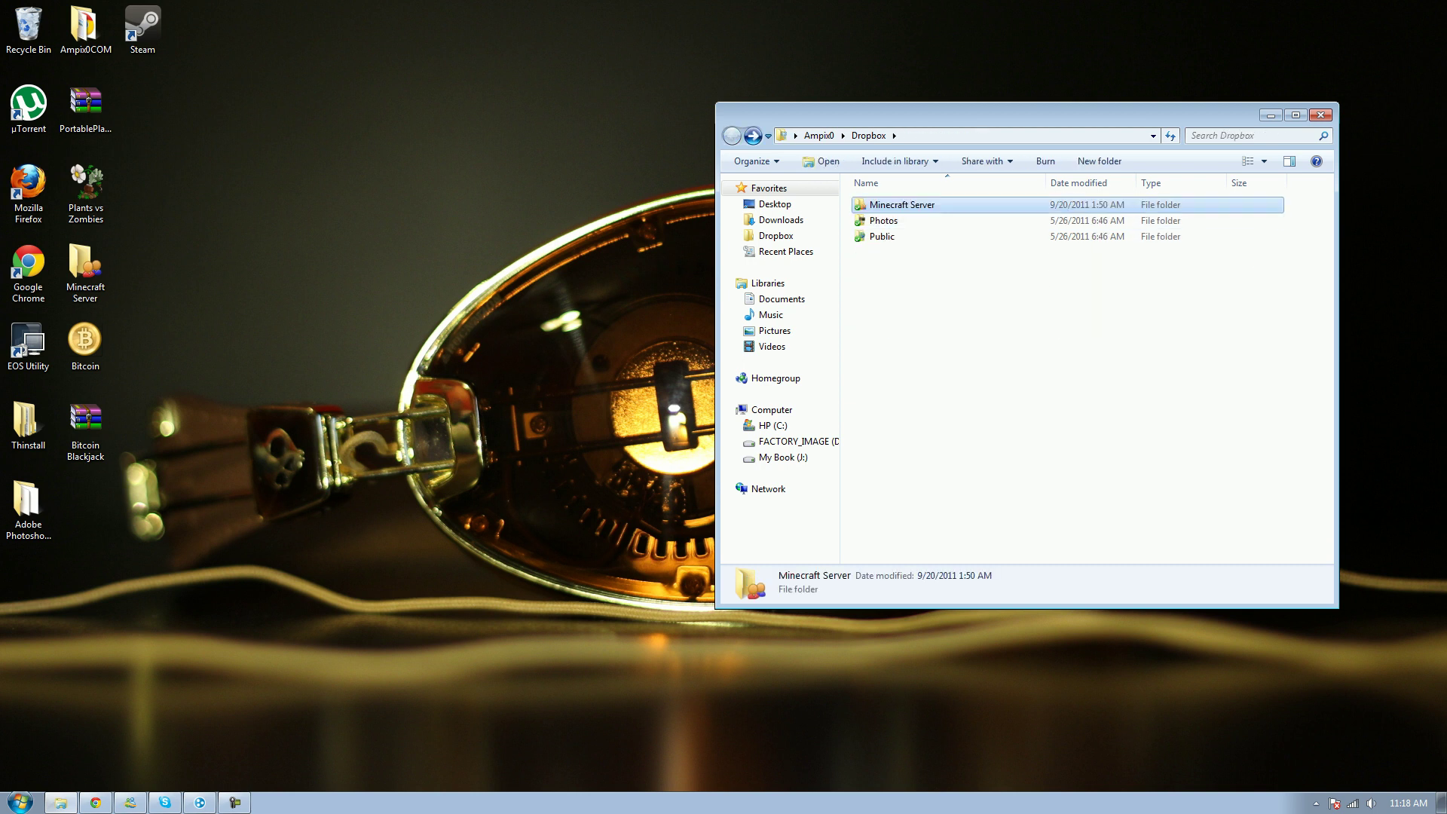
right_click(935, 205)
mouse_move(979, 289)
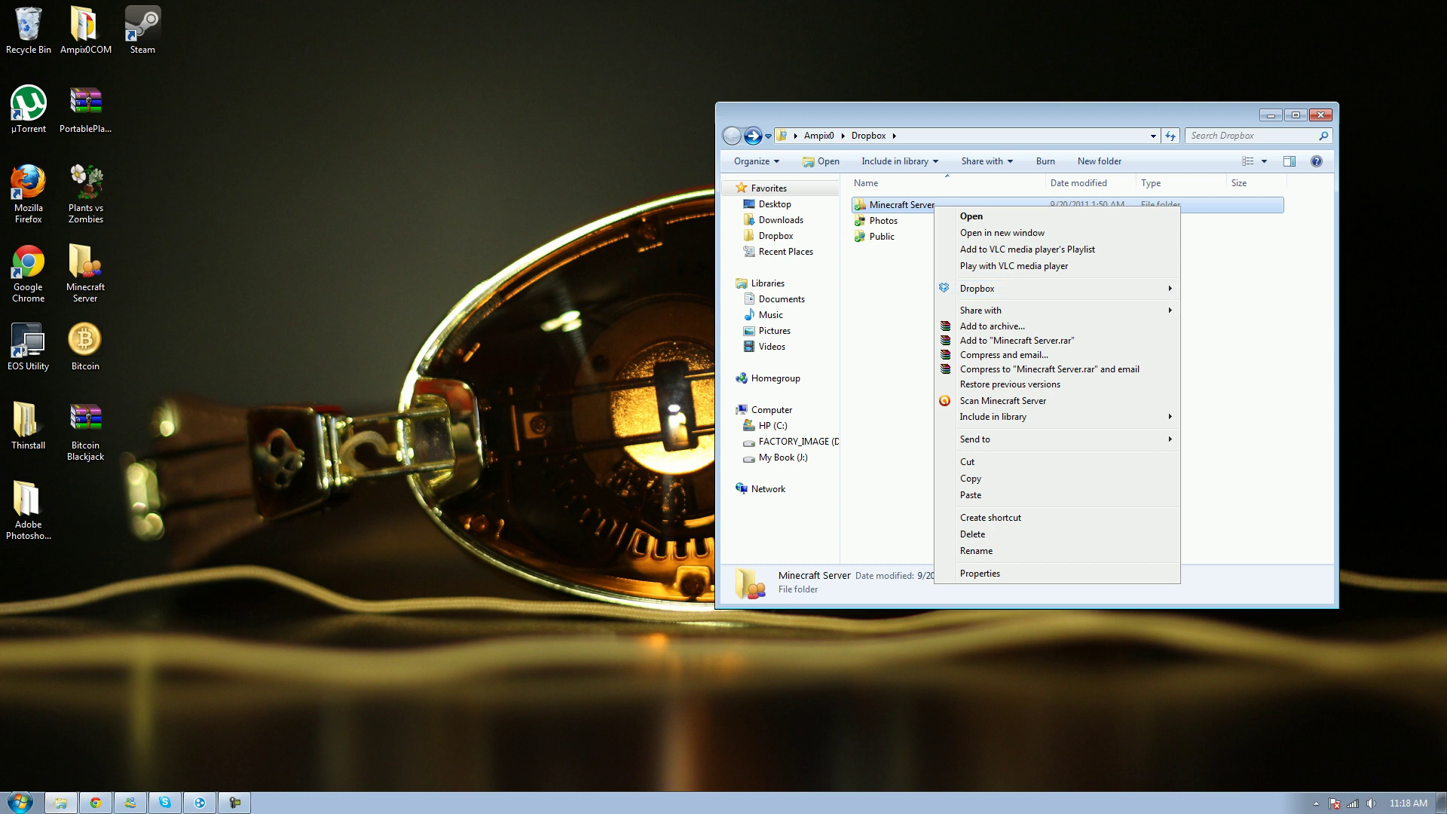
key("Escape")
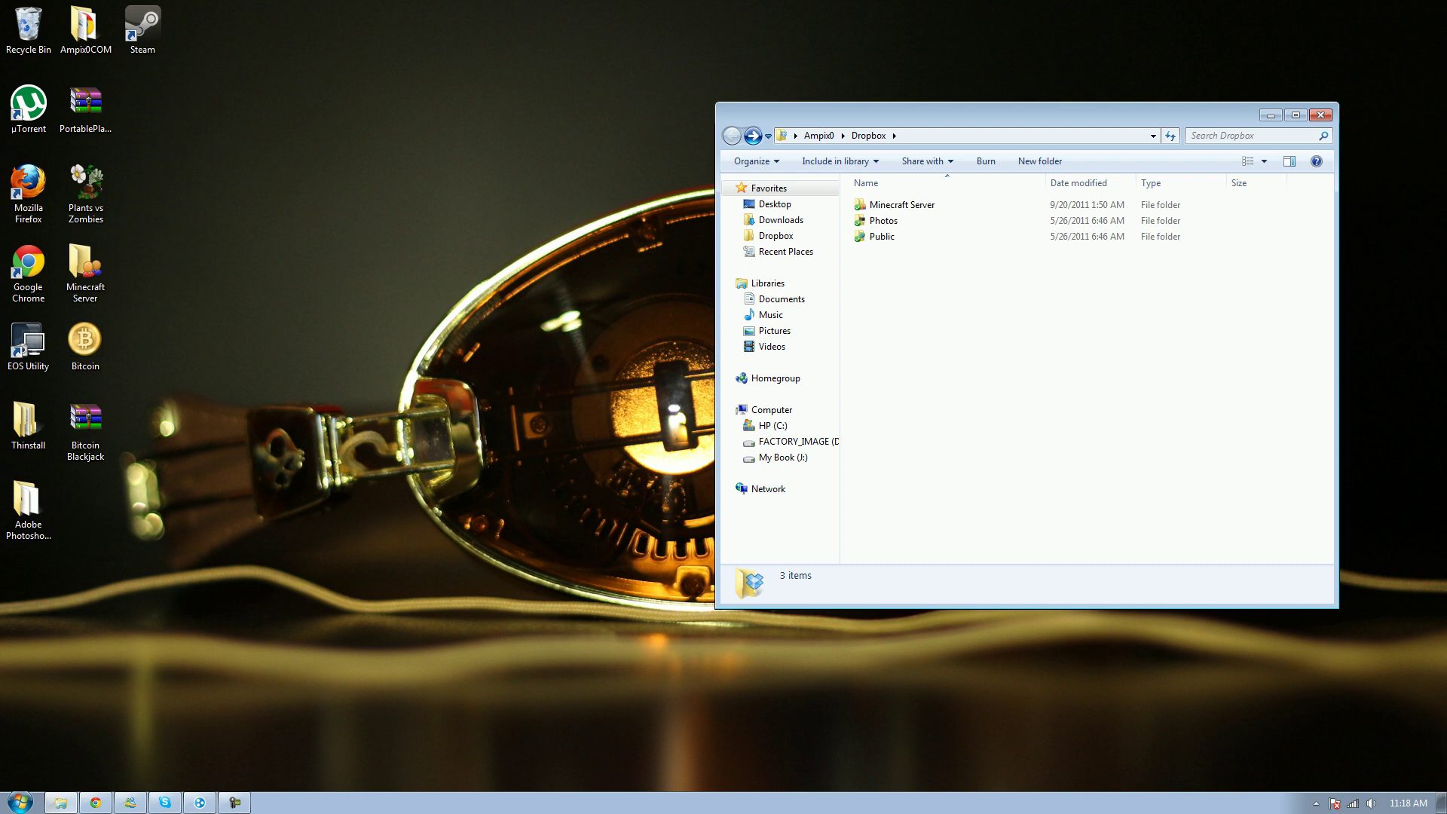
- Run the Minecraft_Server application from the Minecraft Server folder, allowing it past the security warning
double_click(902, 204)
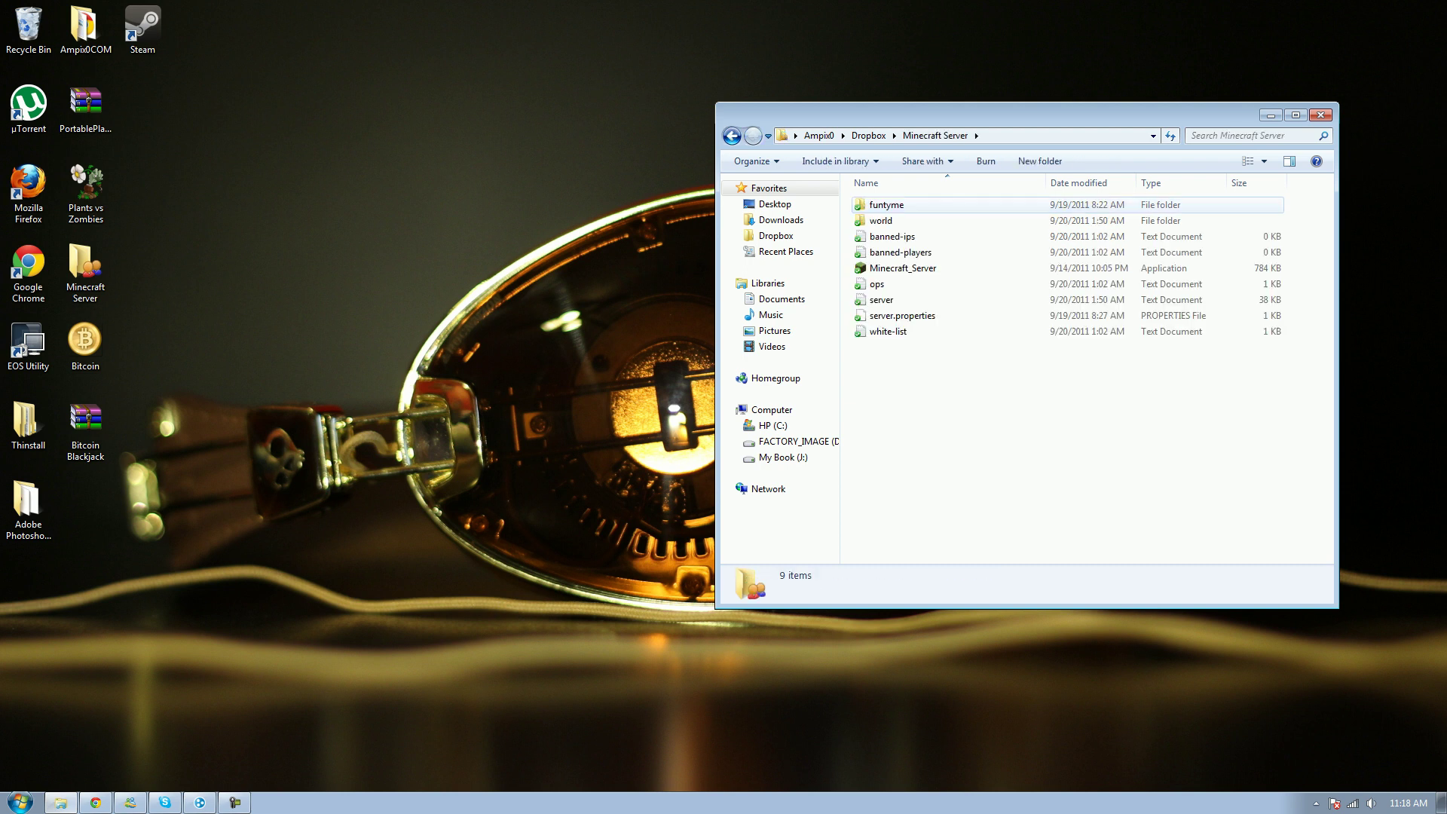
left_click(902, 268)
key("Return")
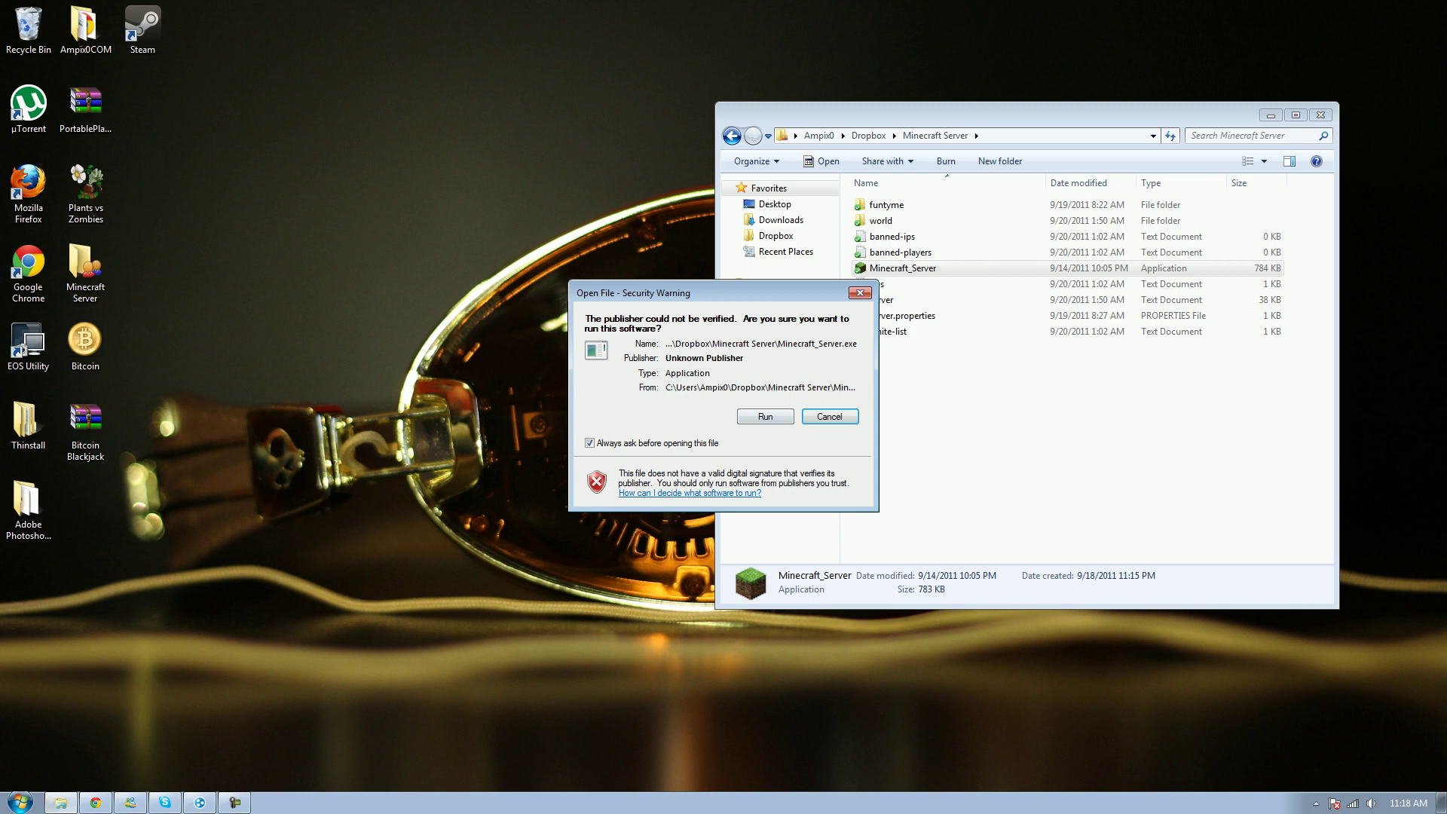
key("Left")
key("Return")
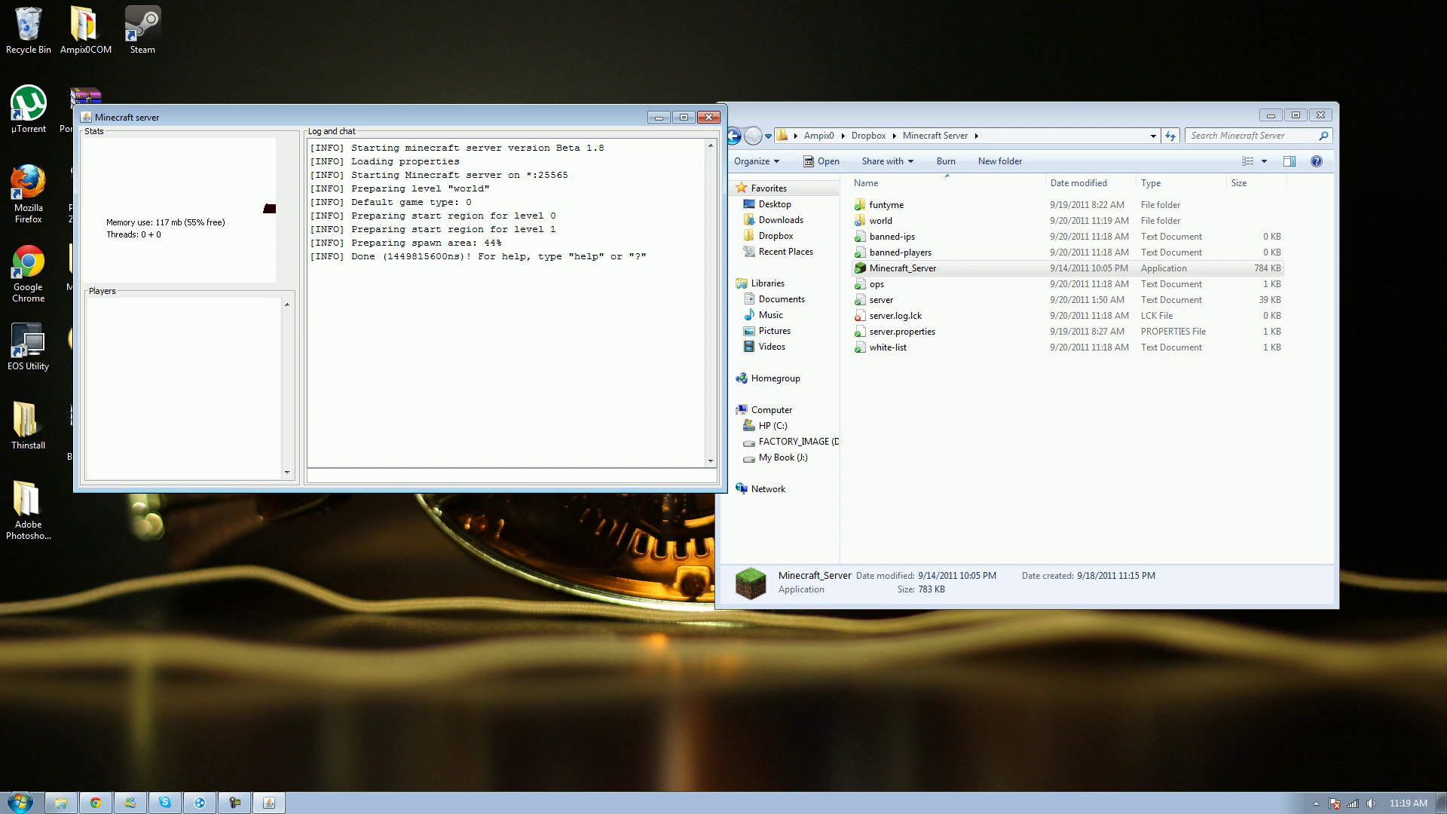
- Start Minecraft with the saved login and join the multiplayer server named Local
left_click(20, 802)
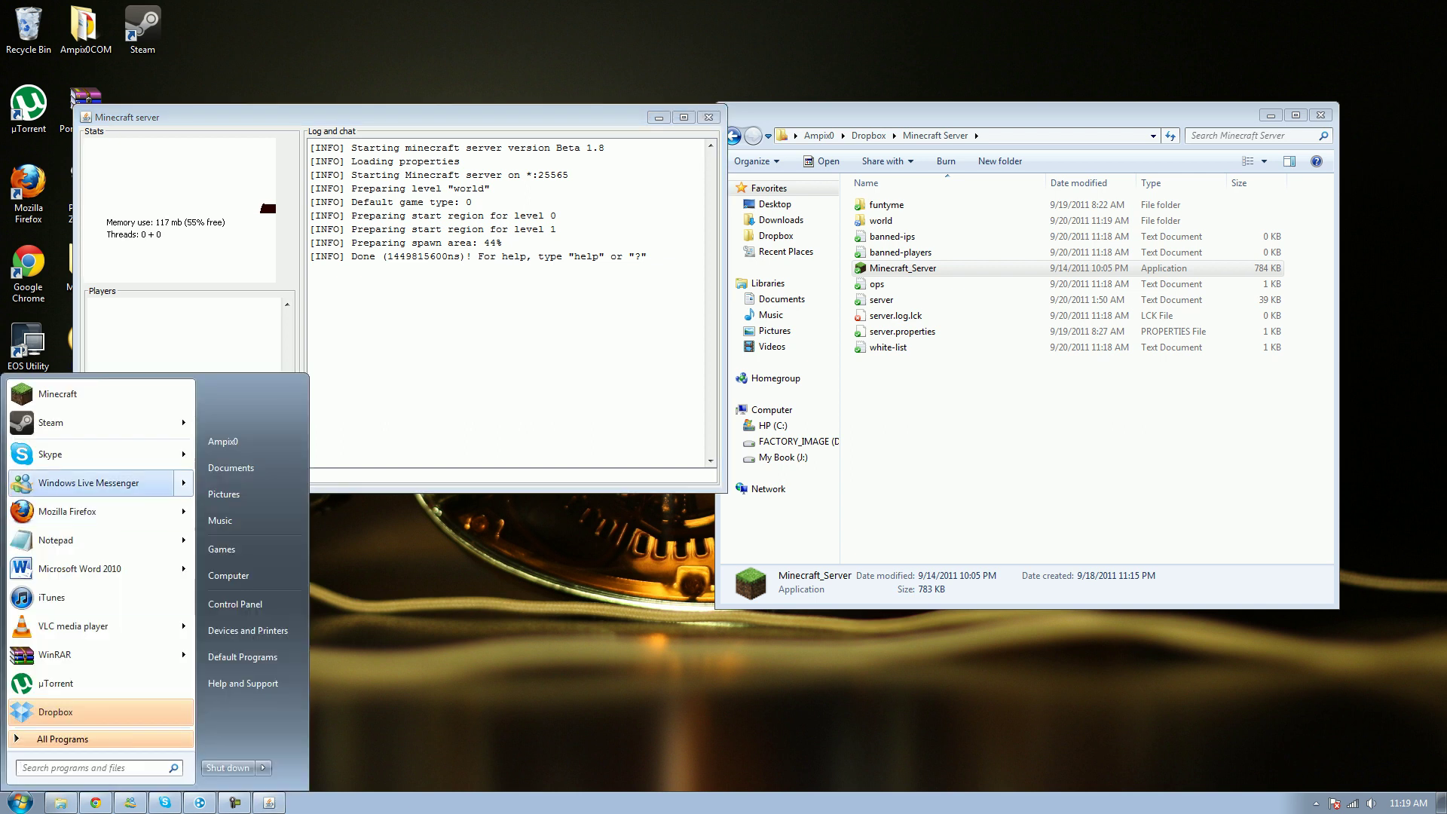
left_click(76, 395)
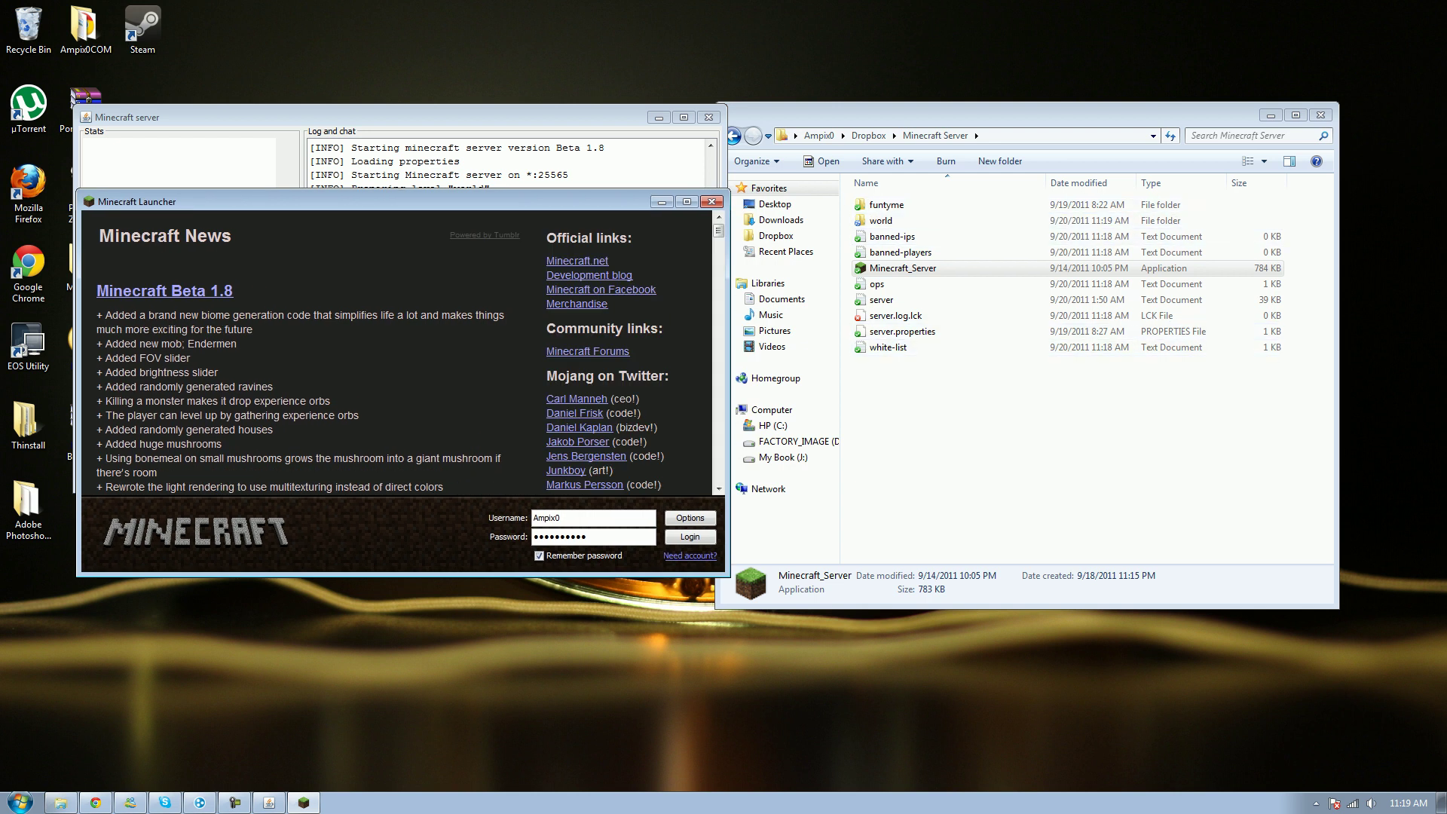
key("Return")
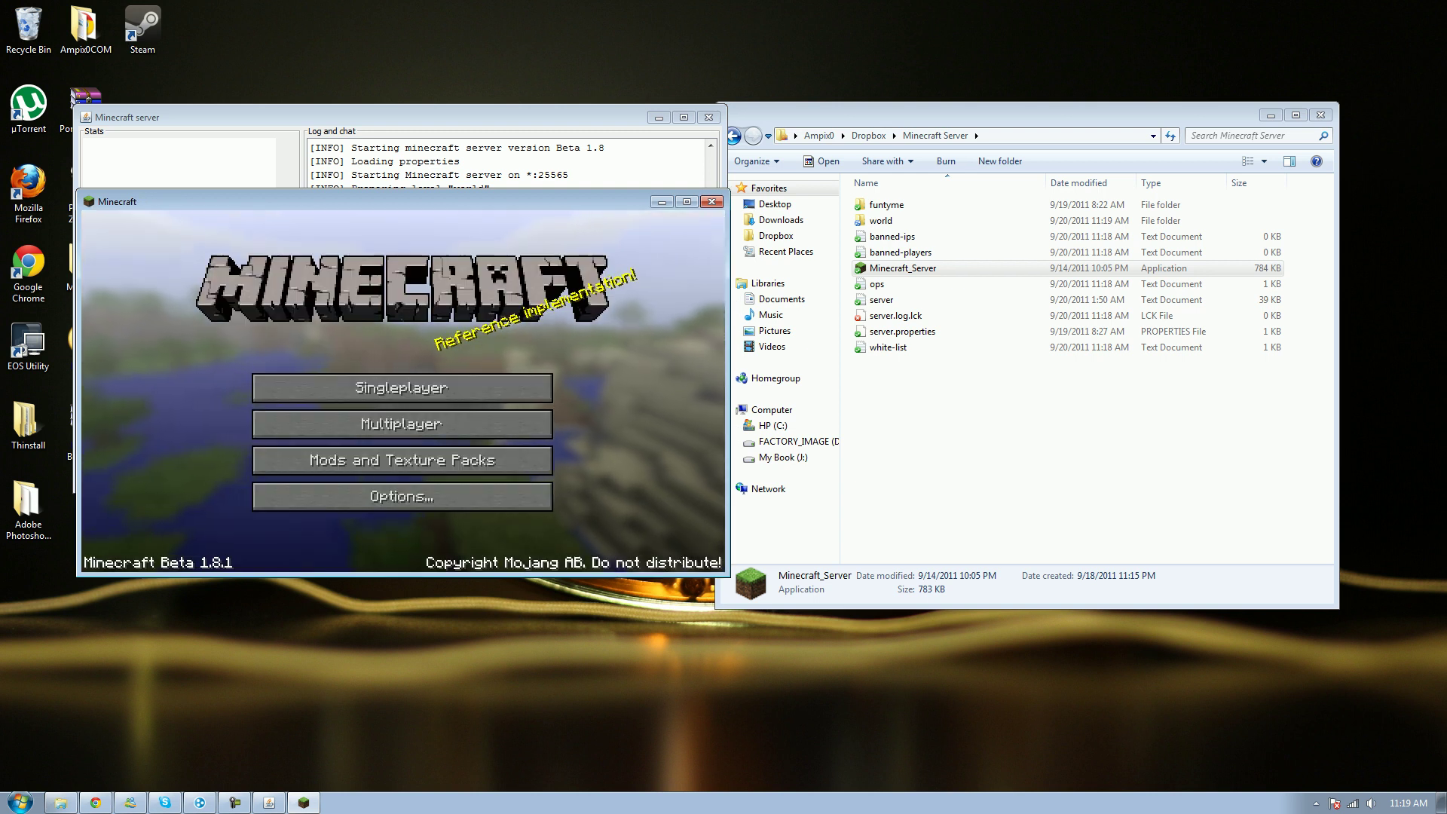
left_click(401, 423)
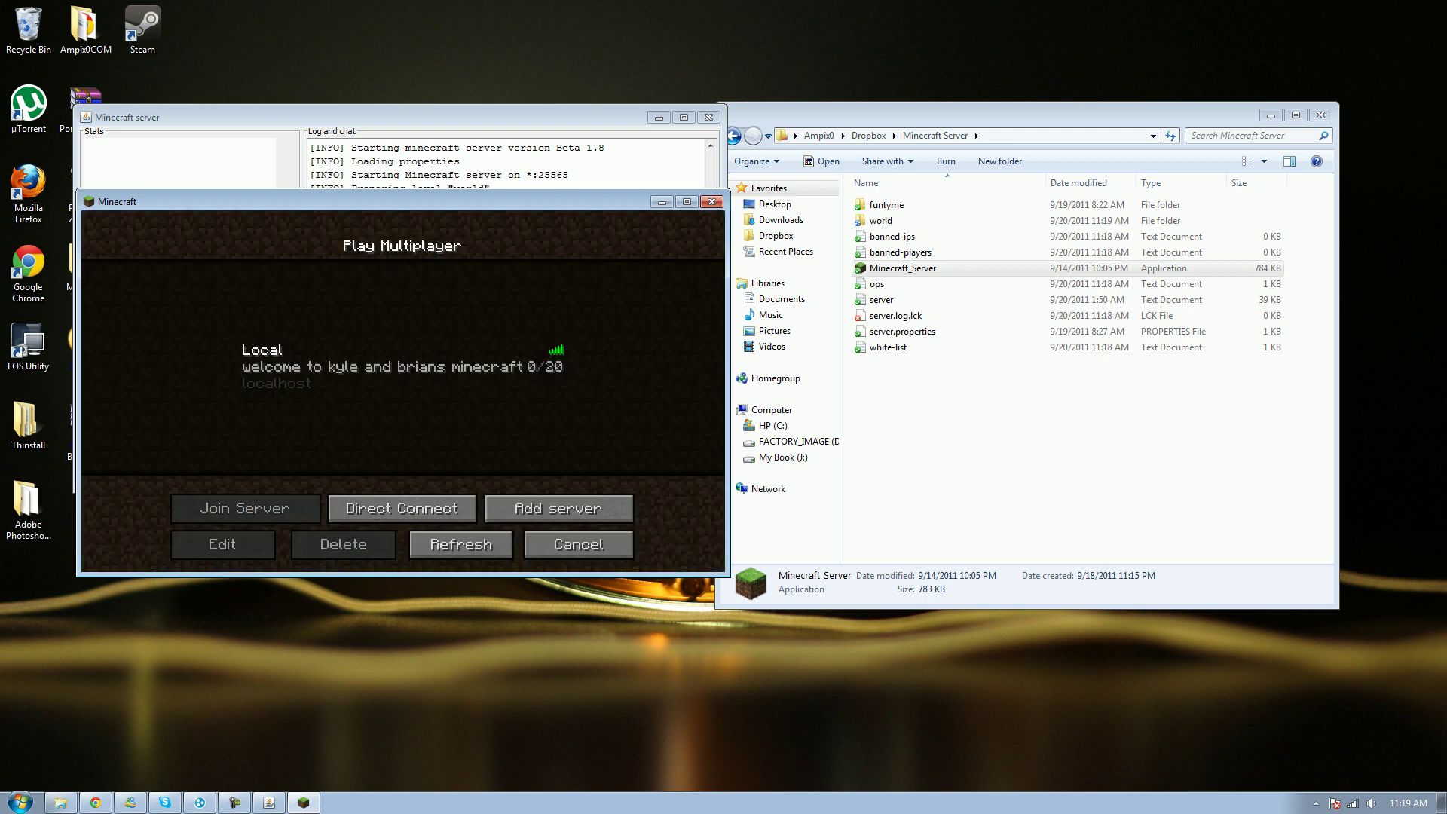
left_click(402, 366)
left_click(245, 508)
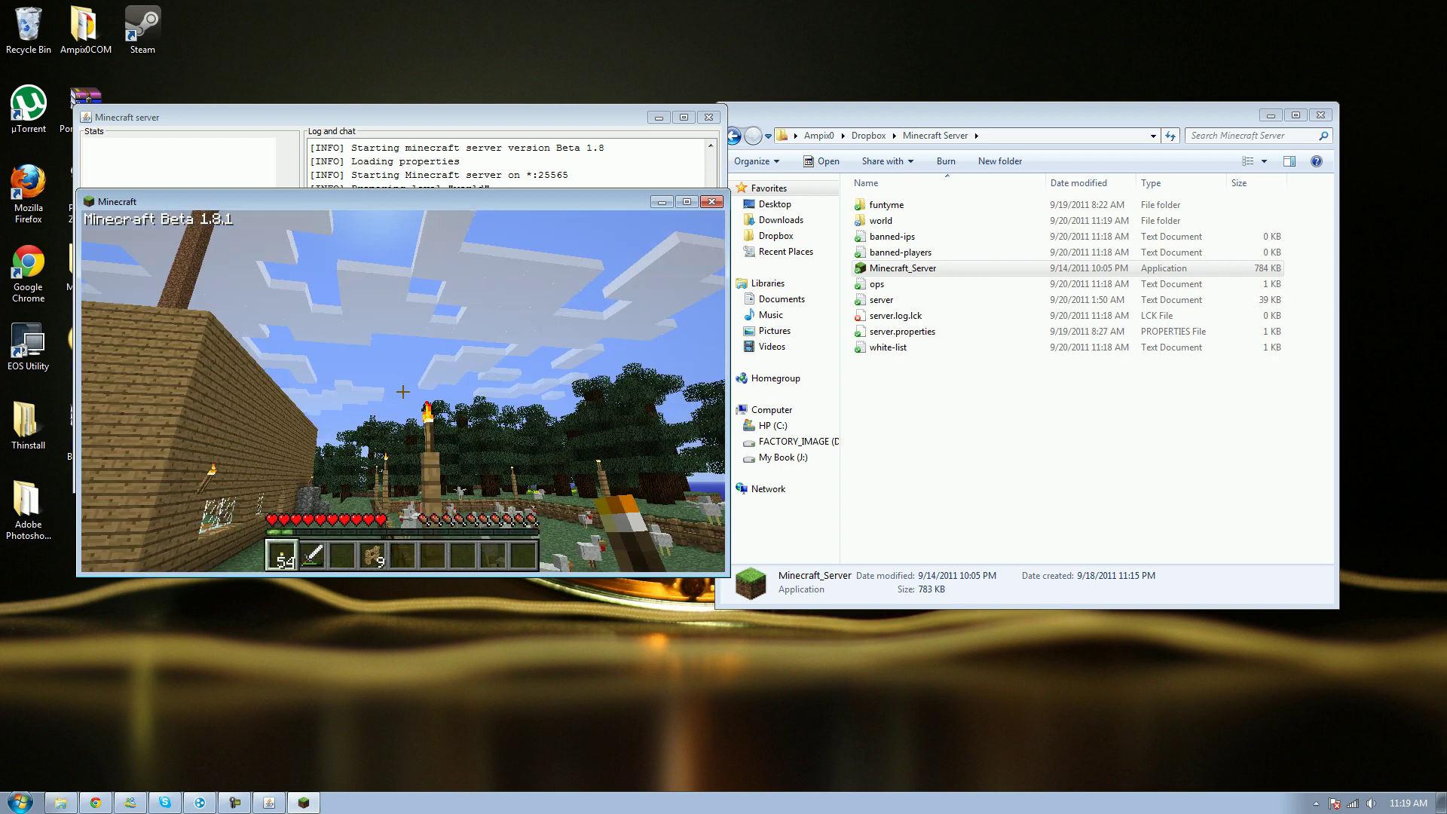
- Leave the game by closing Minecraft, and shut down the Minecraft server
key("Escape")
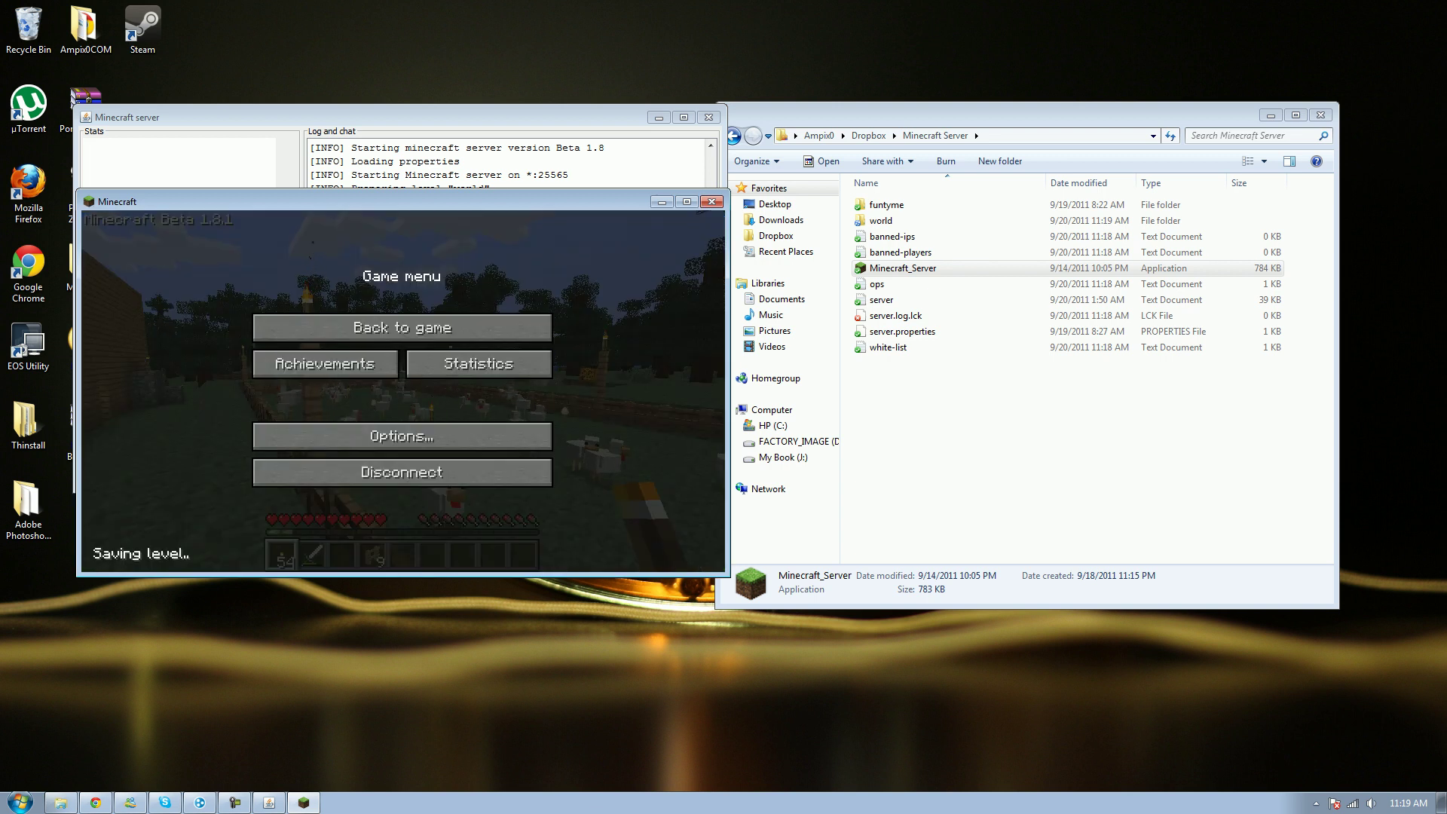
left_click(712, 201)
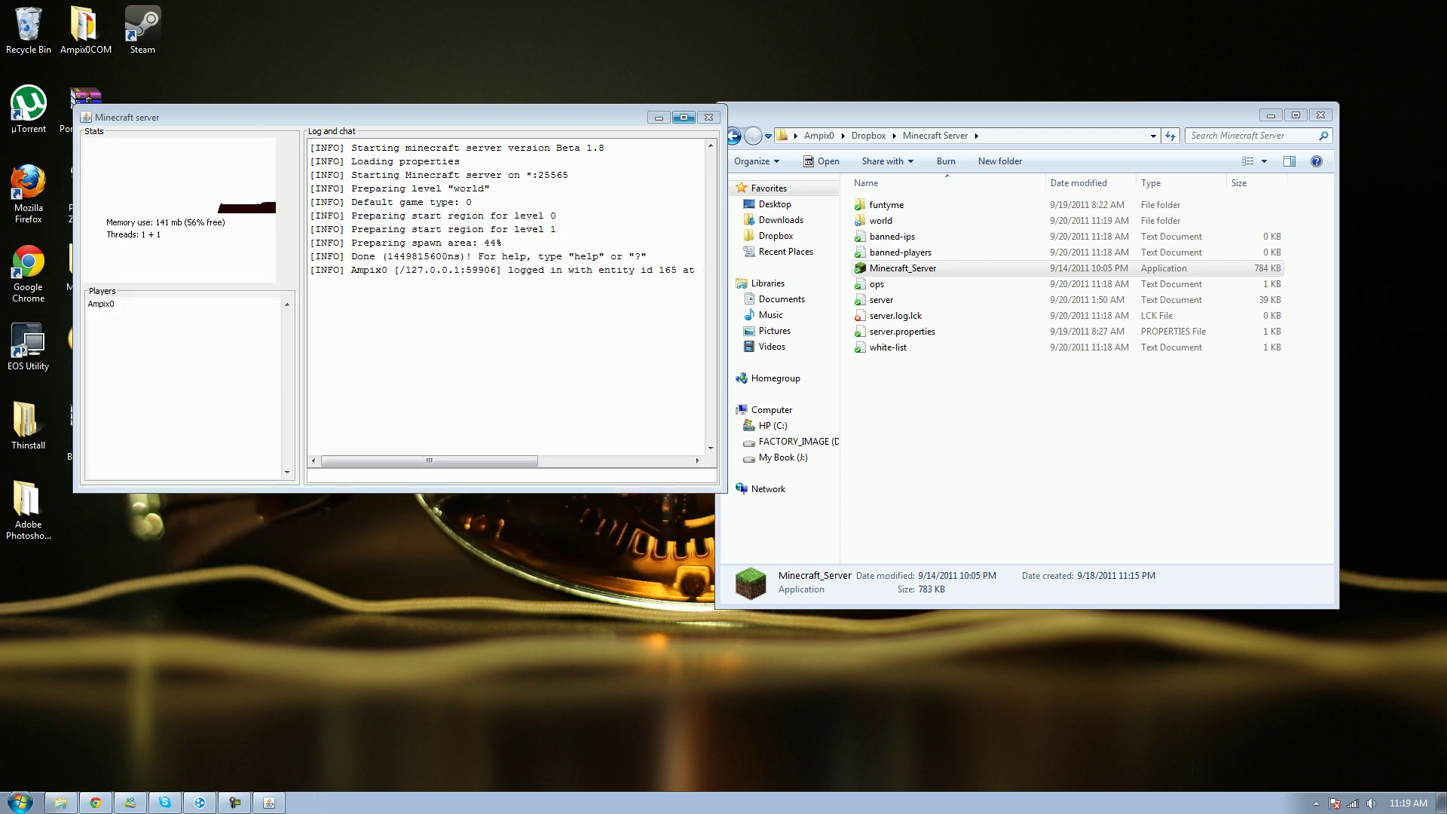
left_click(708, 117)
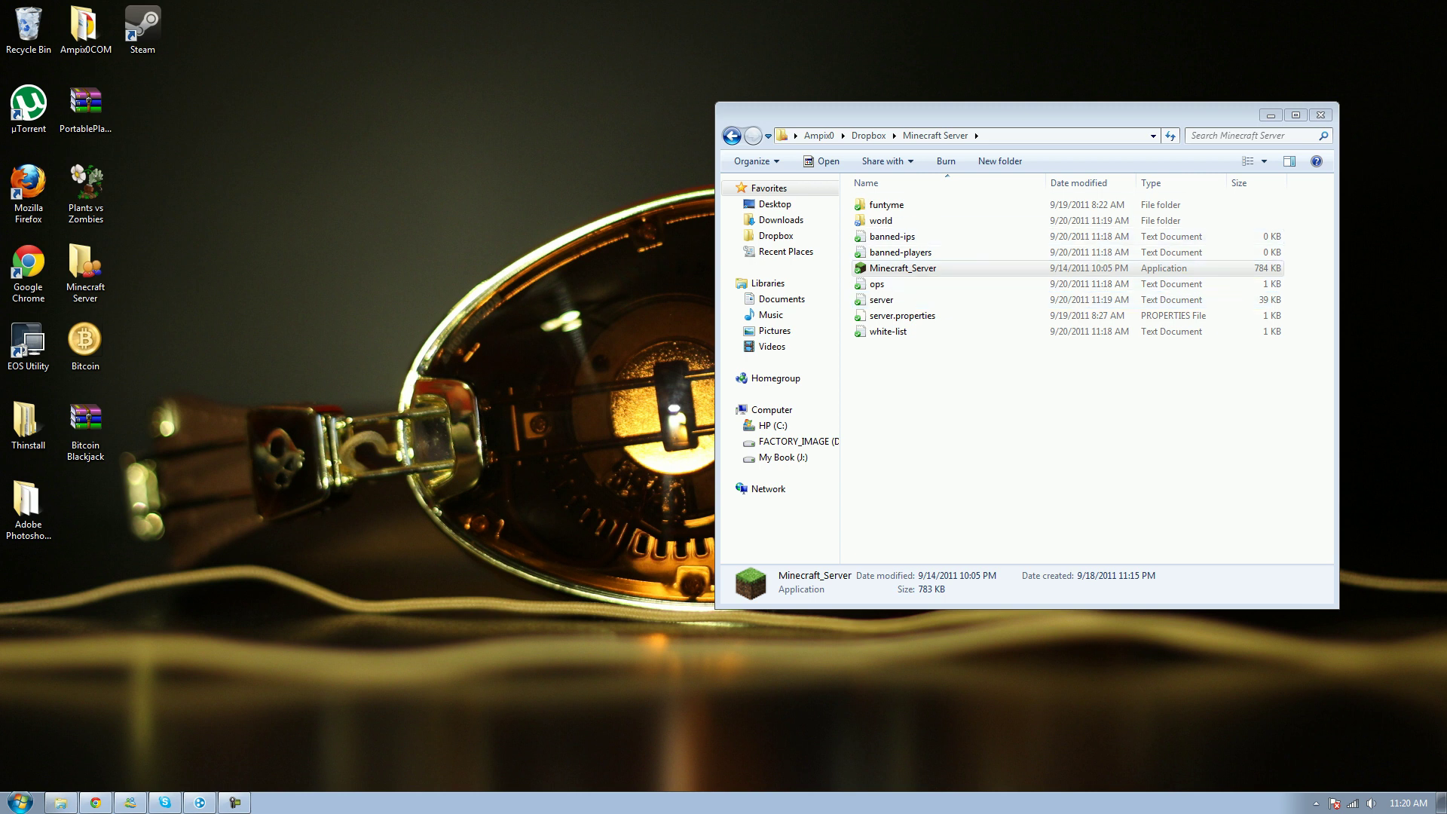
- Check the Dropbox sync status for the changed server files
left_click(1316, 802)
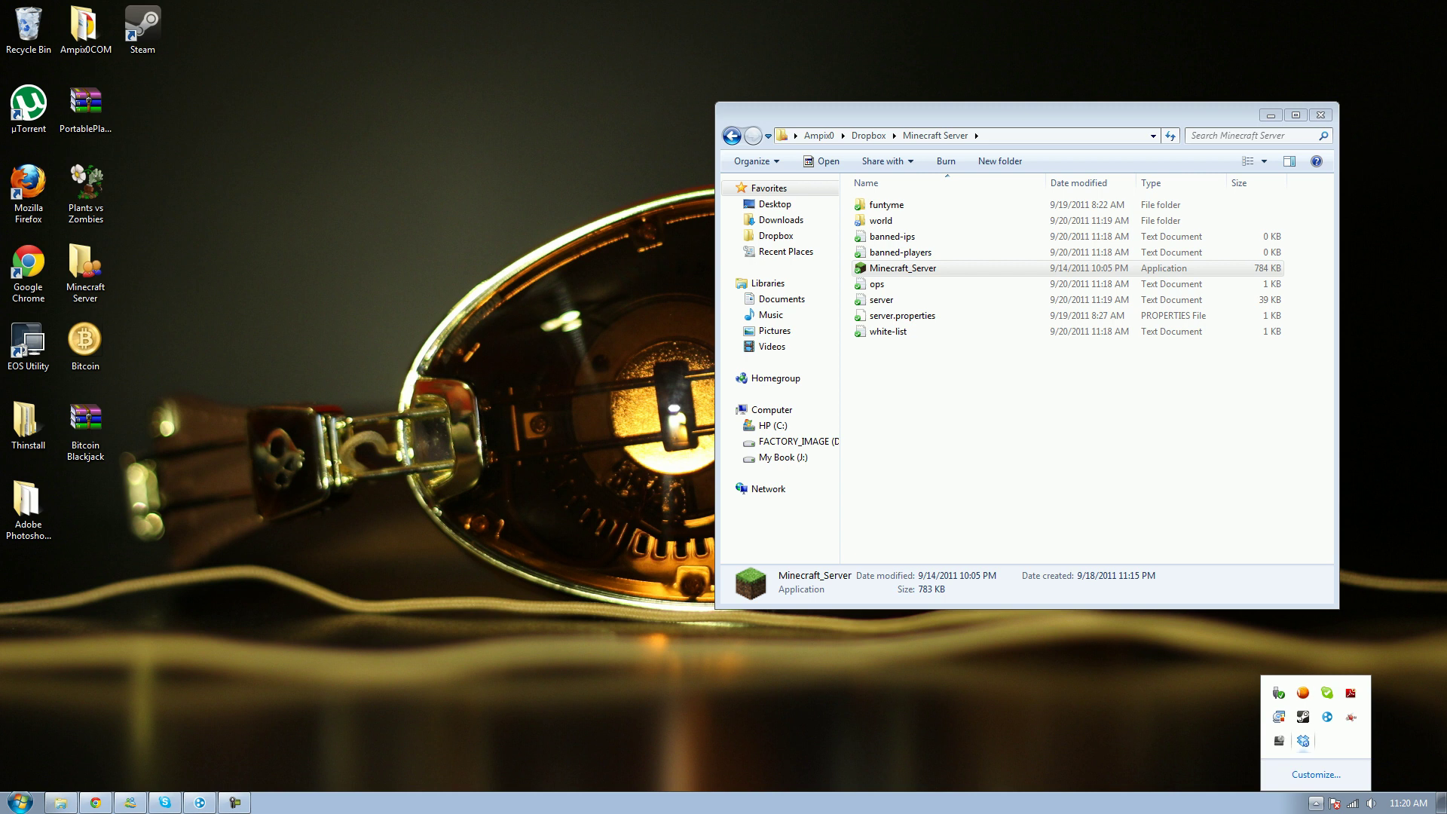
right_click(1303, 741)
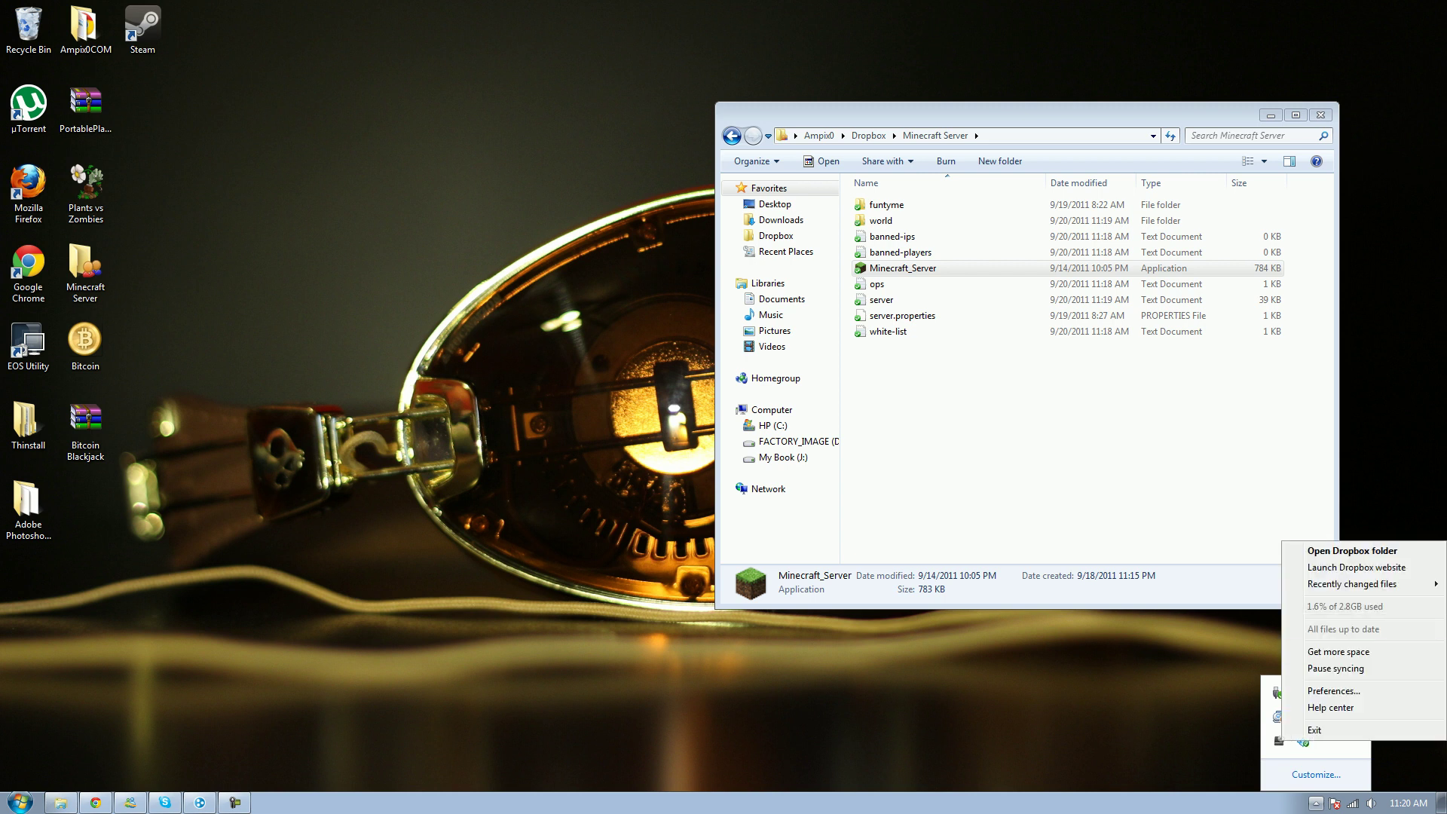
key("Escape")
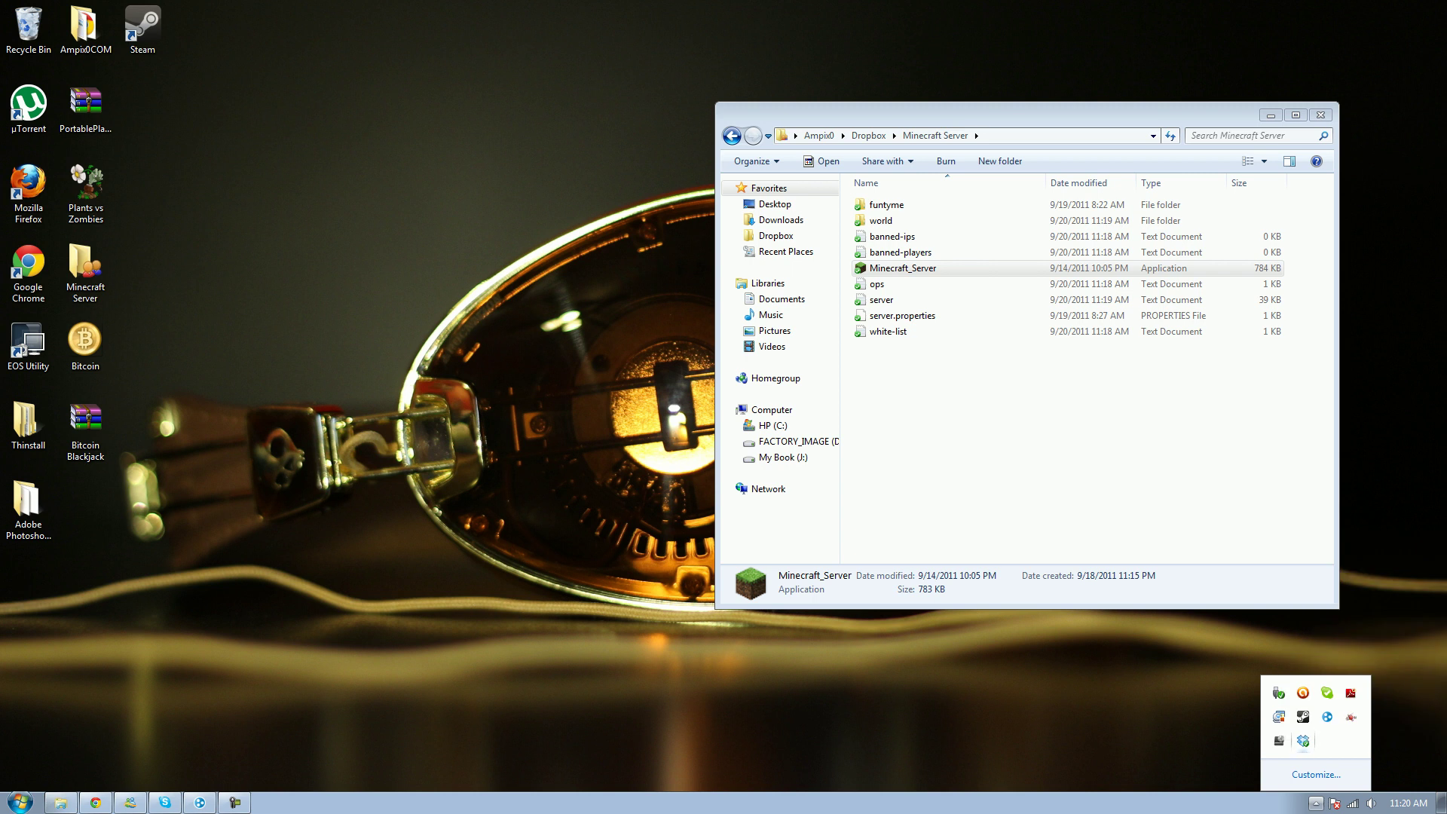
right_click(1303, 741)
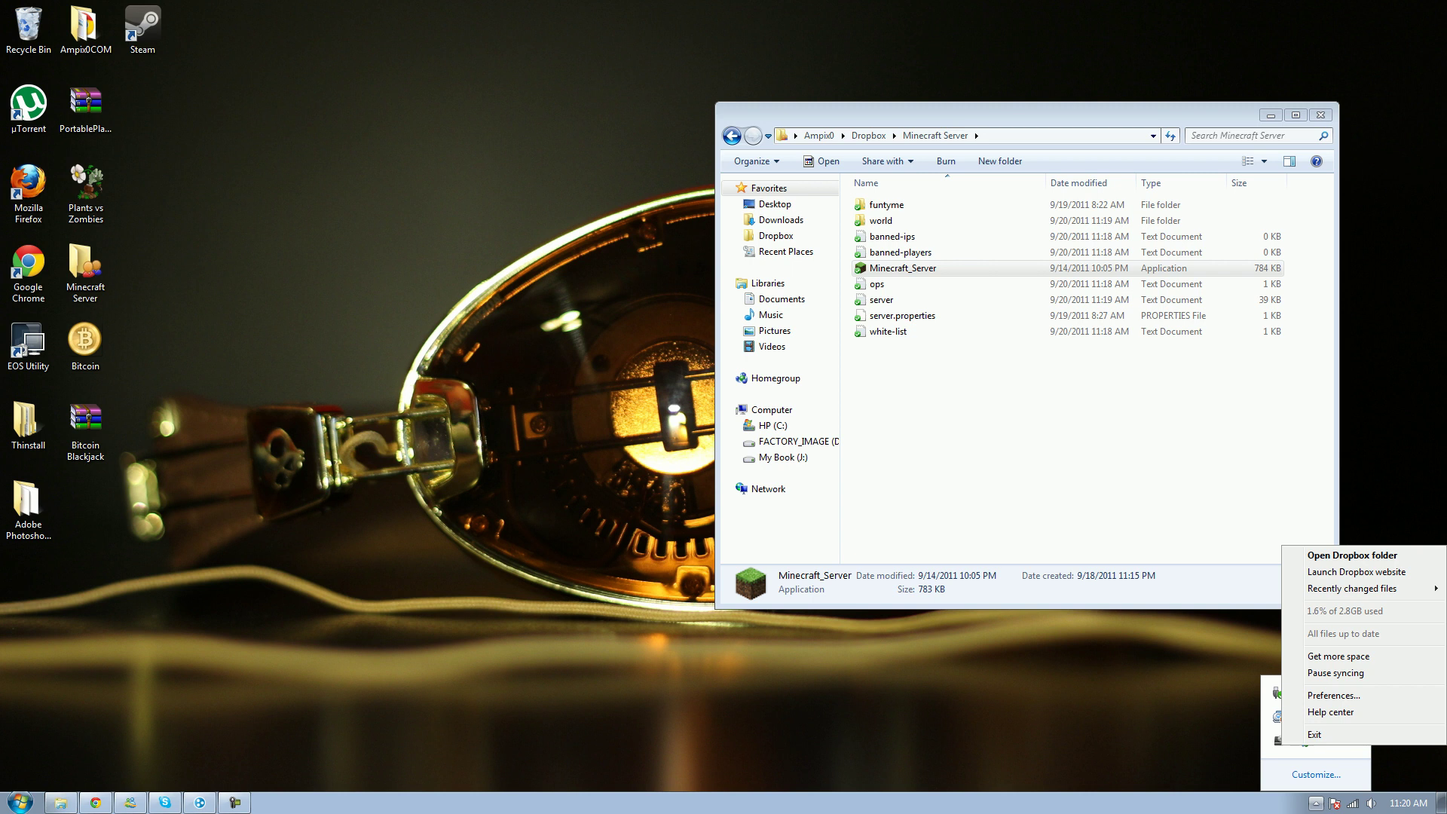
left_click(1093, 422)
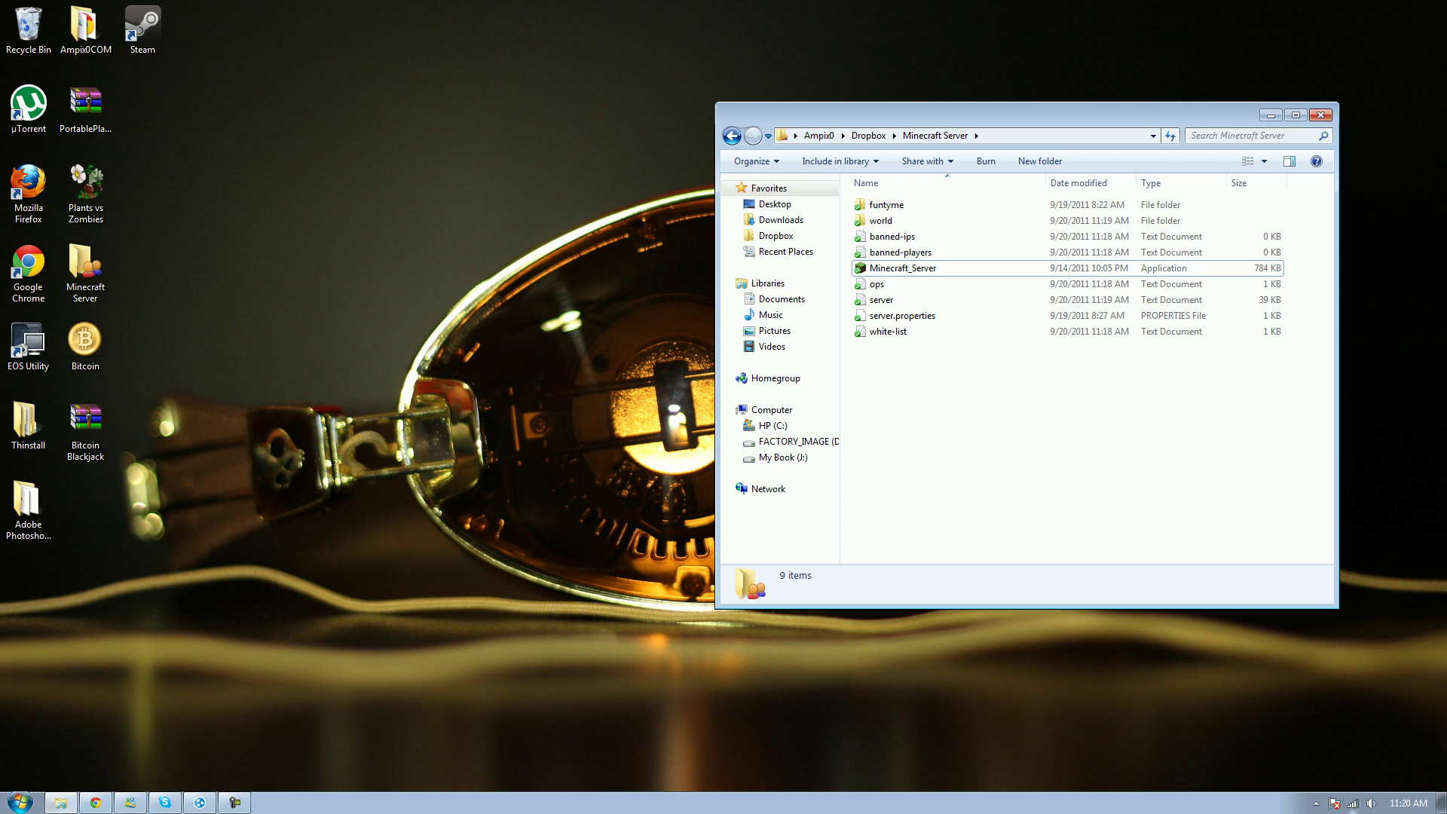
- Set the Dropbox upload rate to Don't limit in the bandwidth preferences and apply the change
left_click(1316, 803)
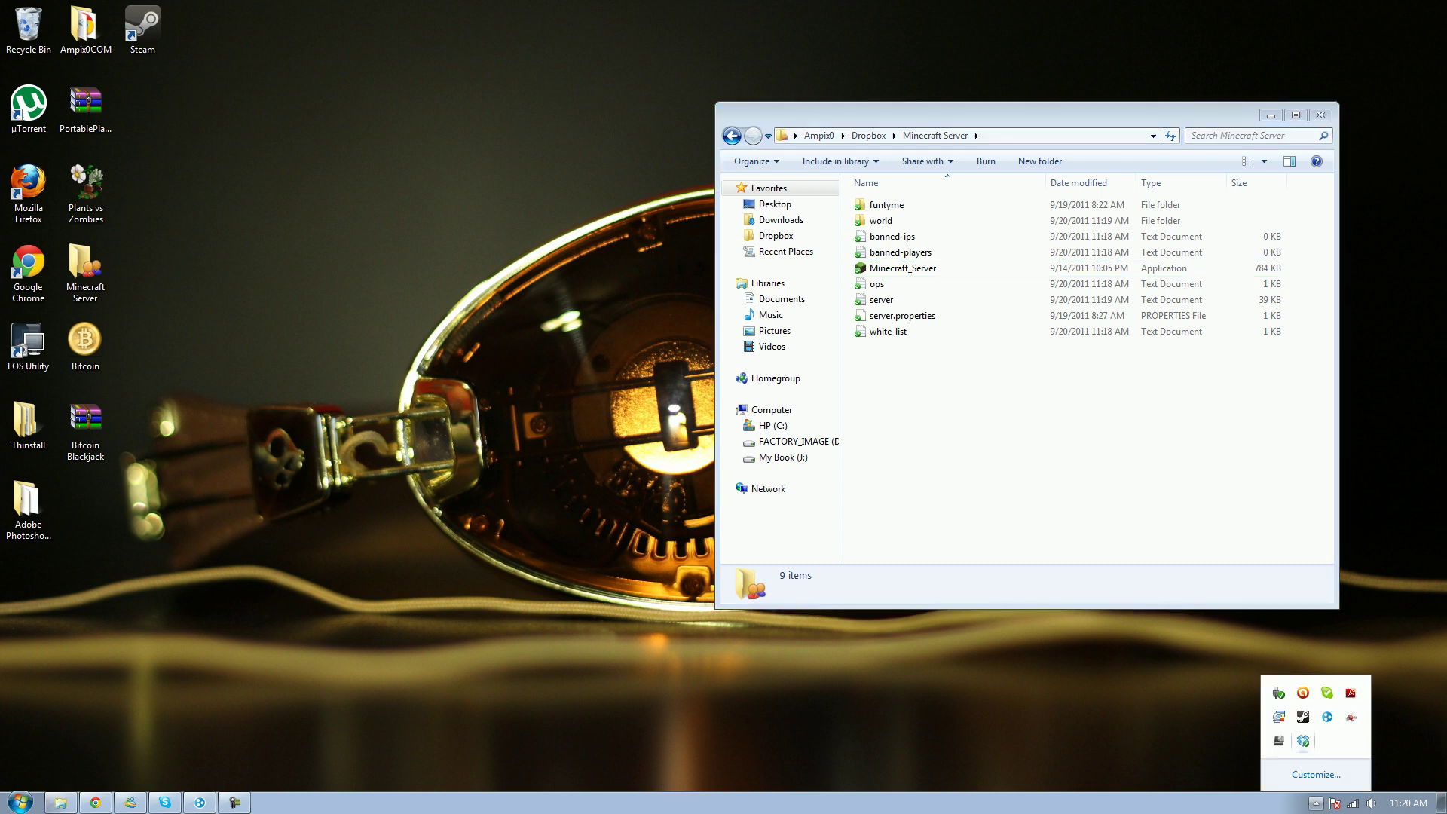
right_click(1303, 741)
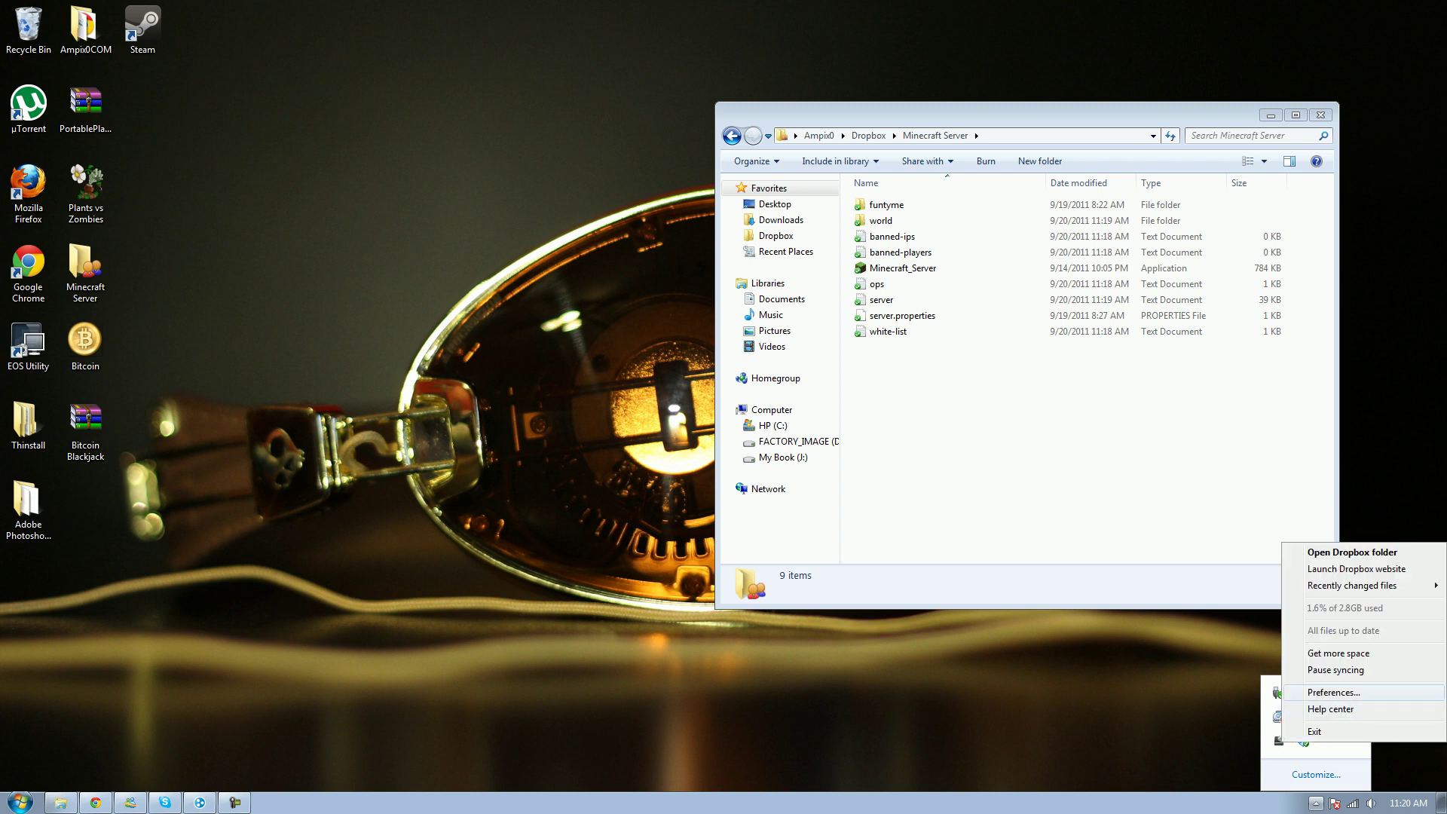
left_click(1327, 690)
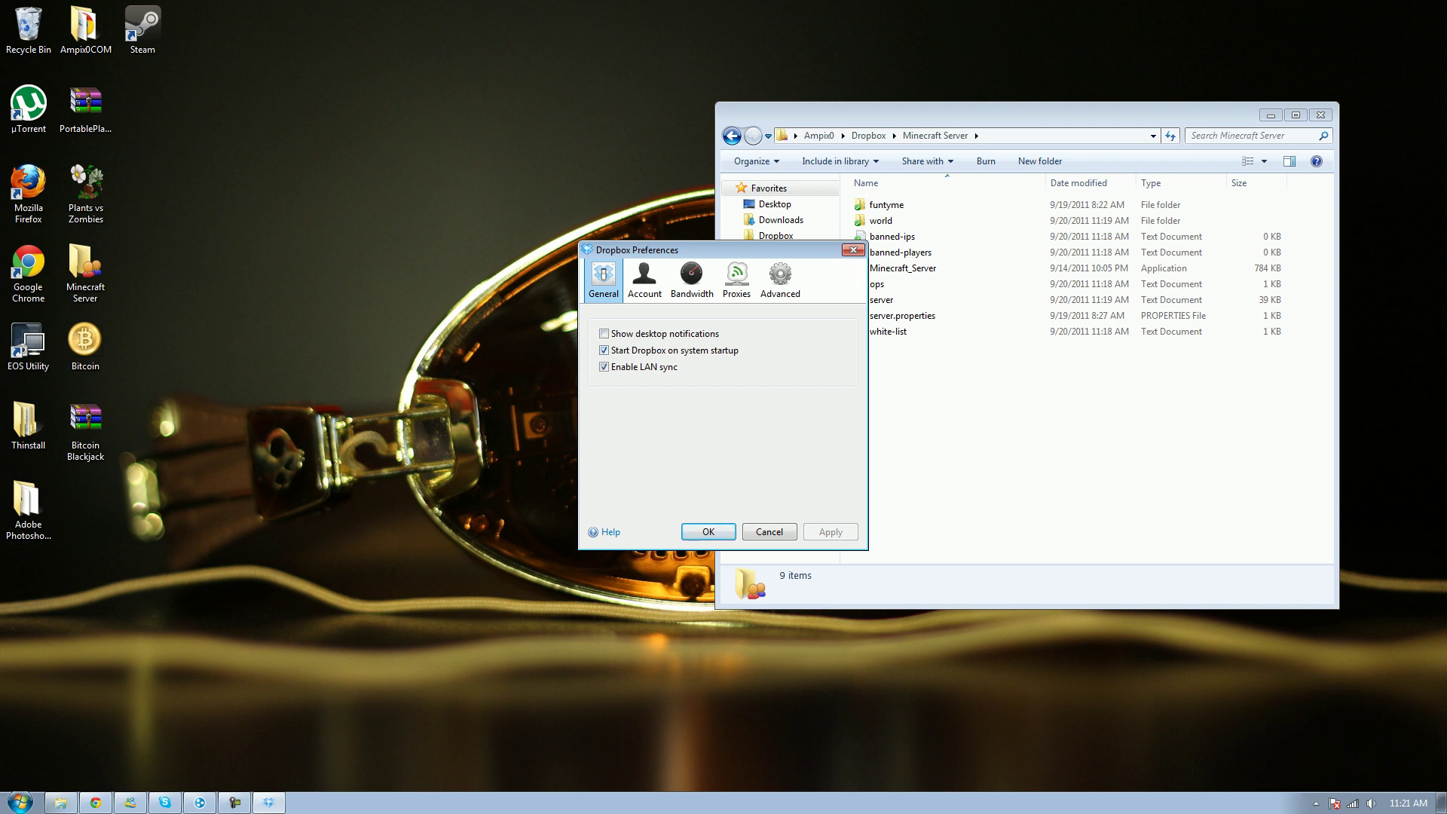
left_click(691, 280)
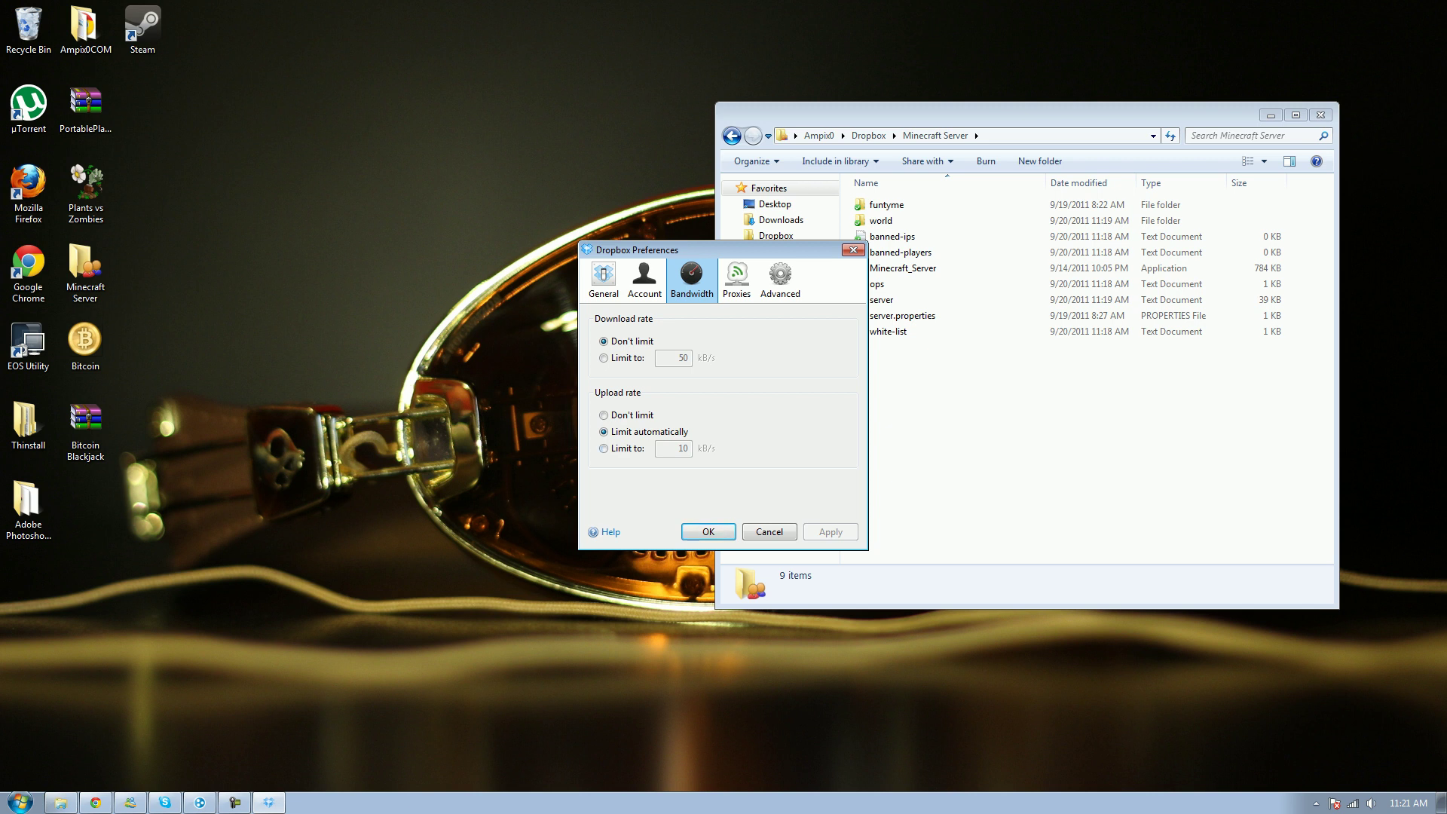
left_click(604, 414)
left_click(830, 531)
key("Return")
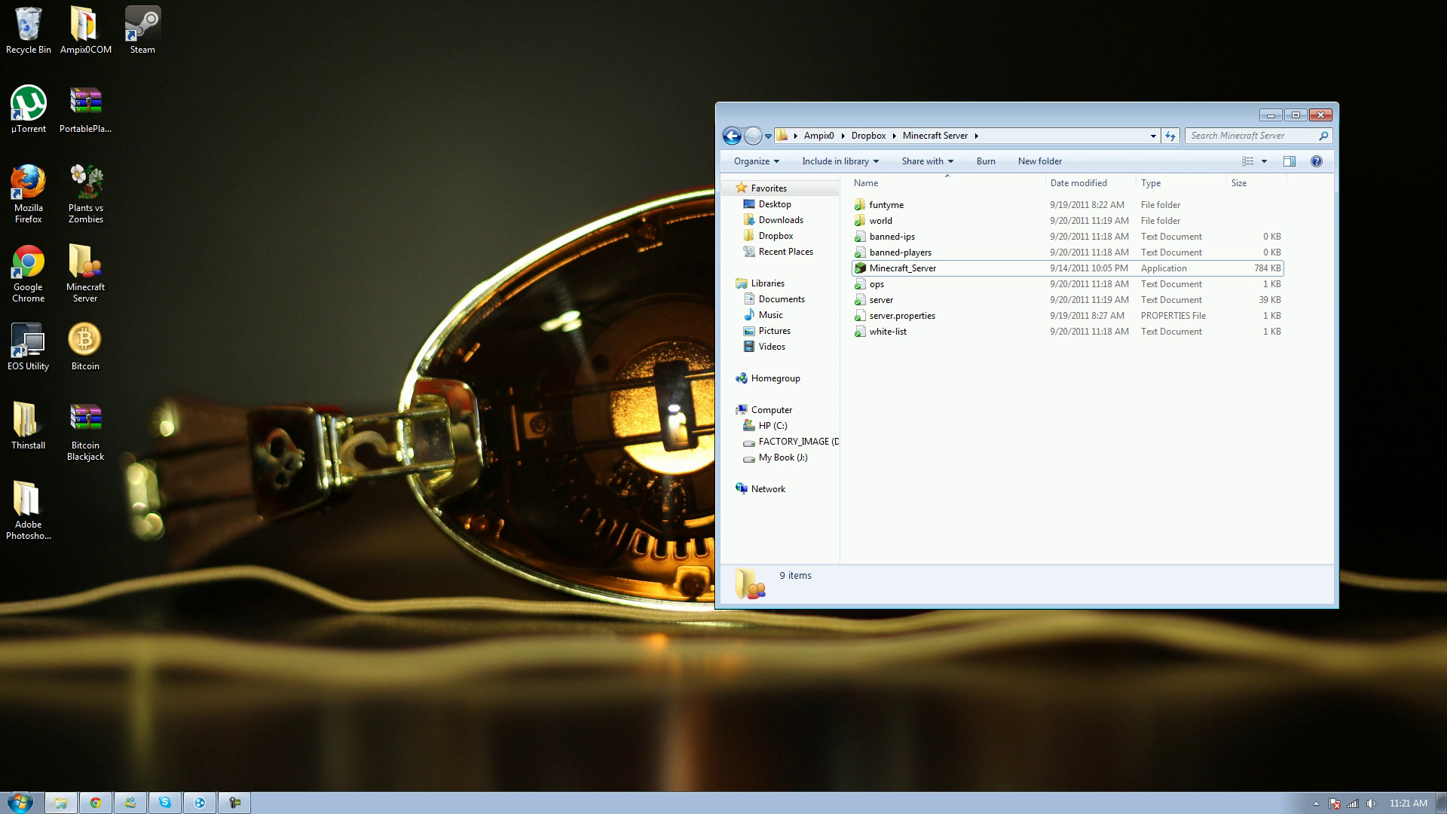
- Switch to LogMeIn Hamachi to examine the Minecraft network's members and a member's options, and close its window
left_click(199, 802)
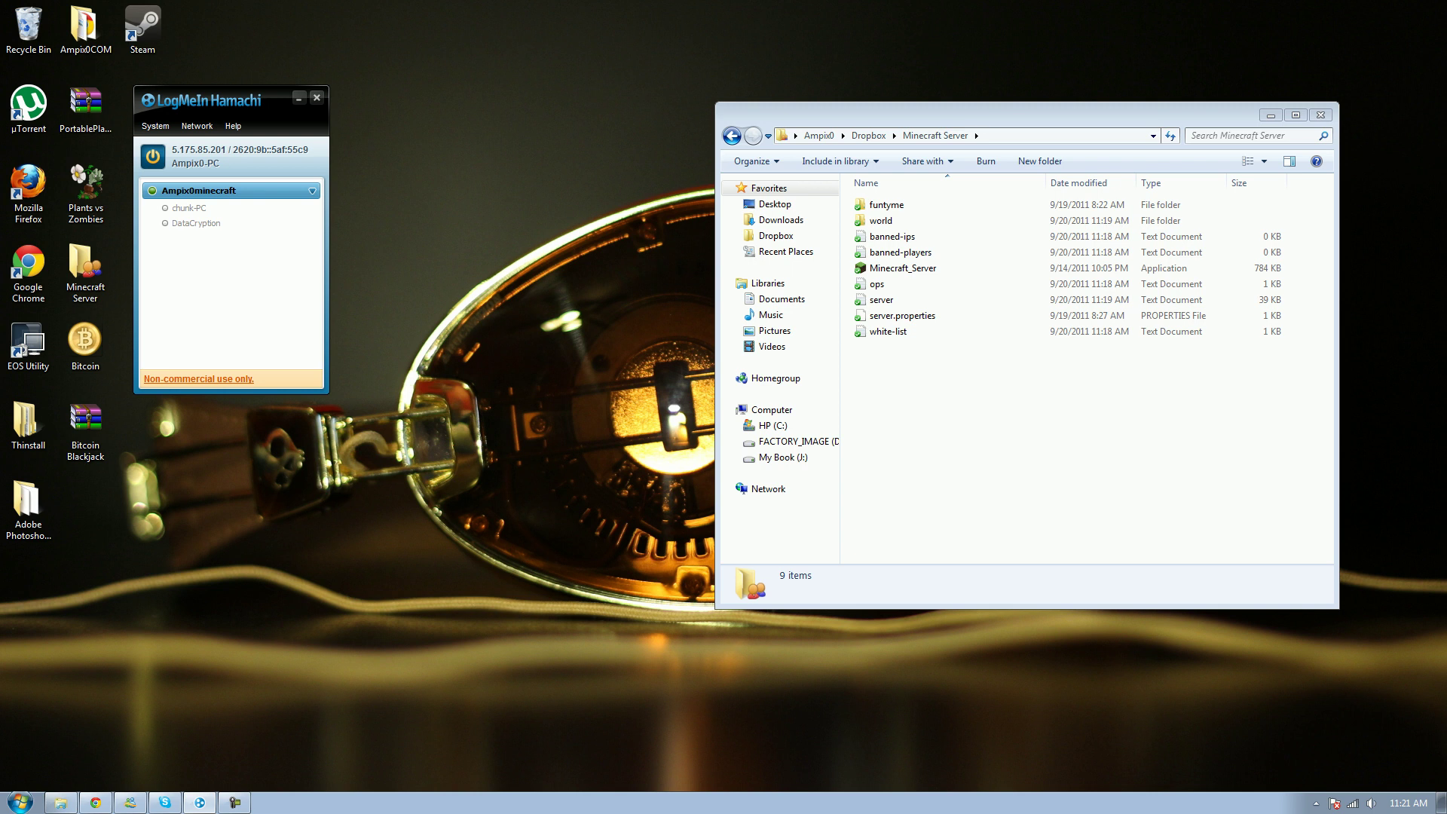
right_click(188, 208)
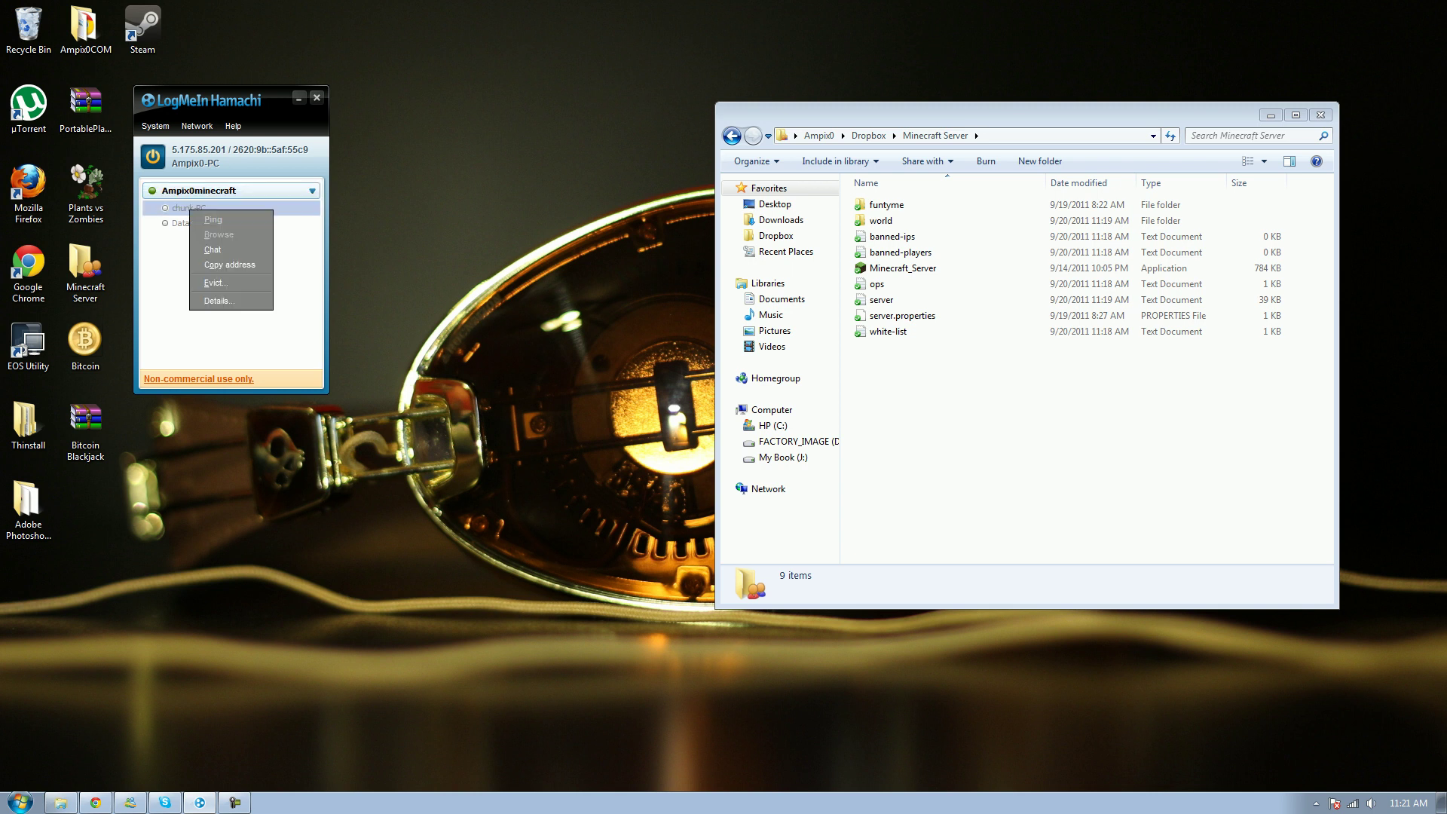
left_click(218, 233)
left_click(854, 285)
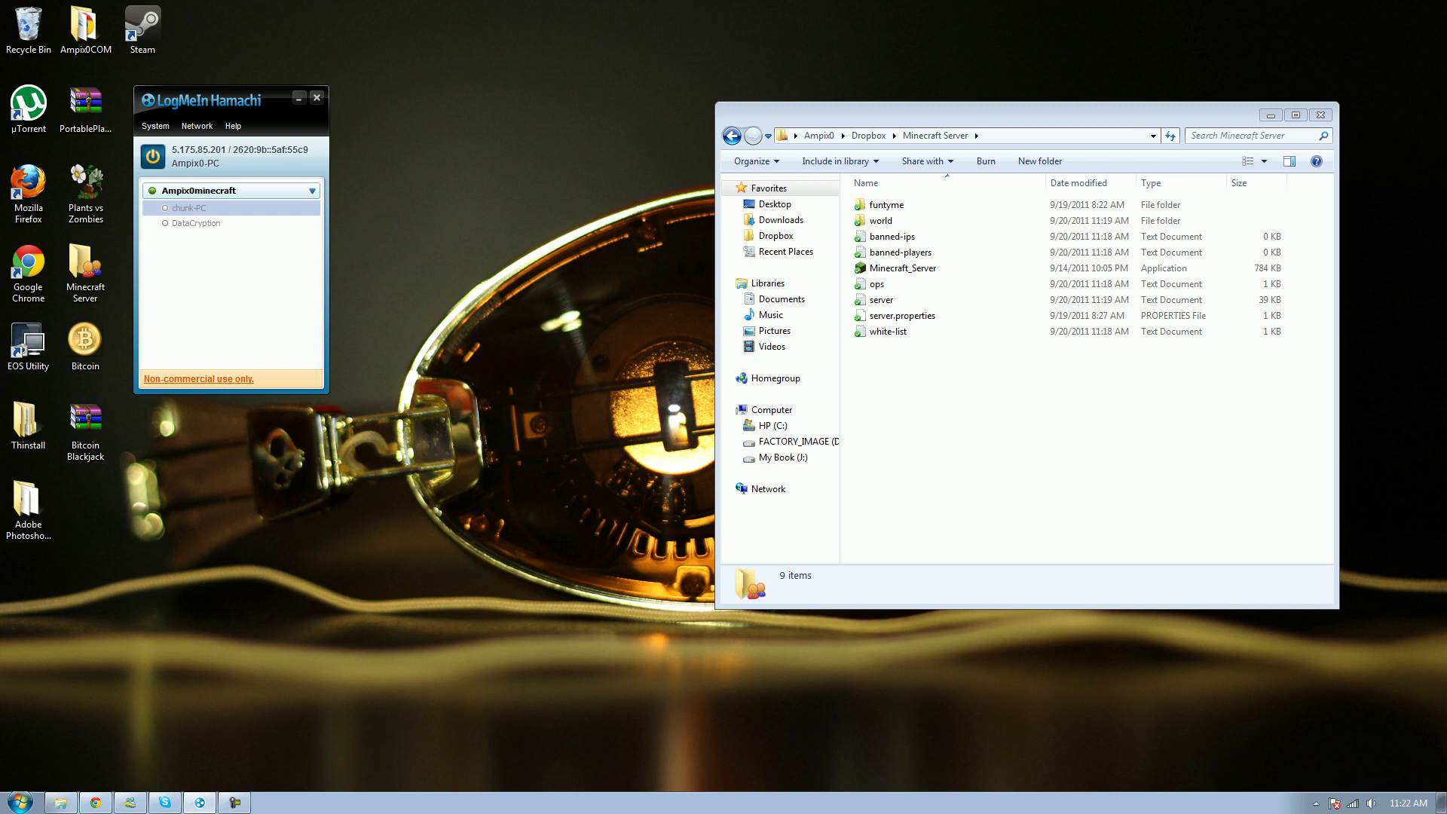
left_click(316, 97)
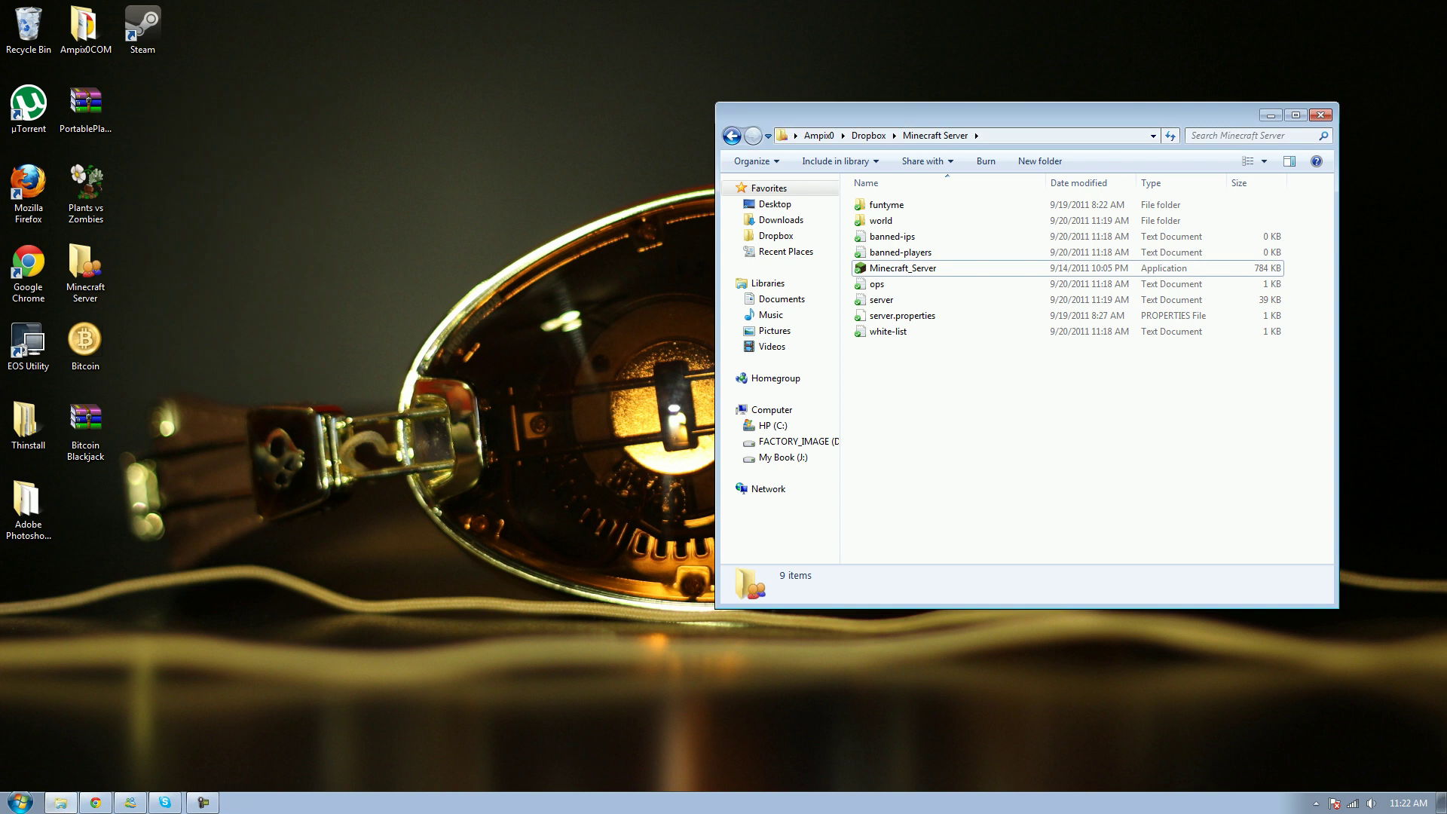